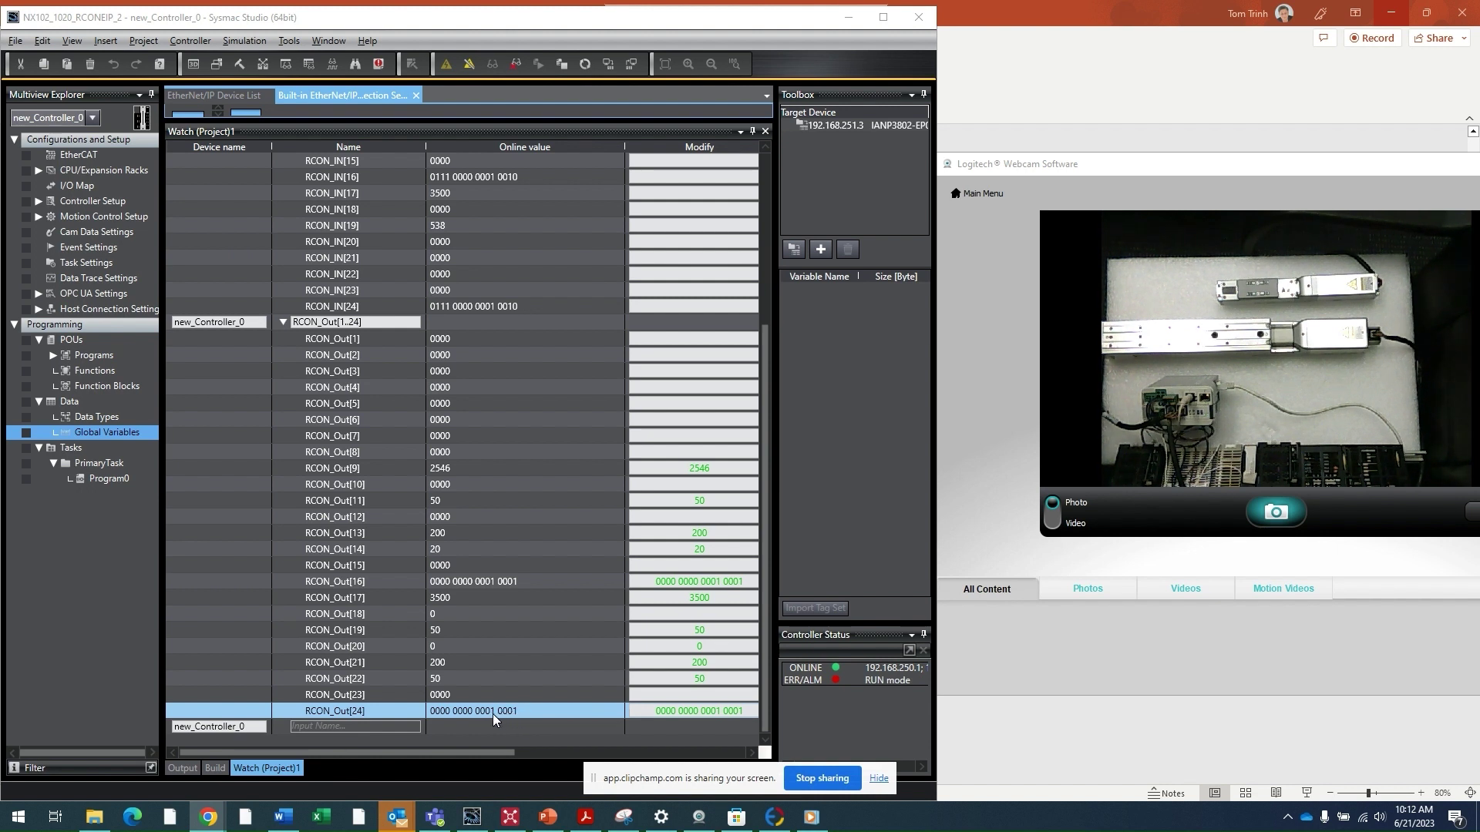
Step: Focus the RCON_Out Modify column in the Watch (Project)1 table
{"action": "left_click", "coordinate": [752, 709]}
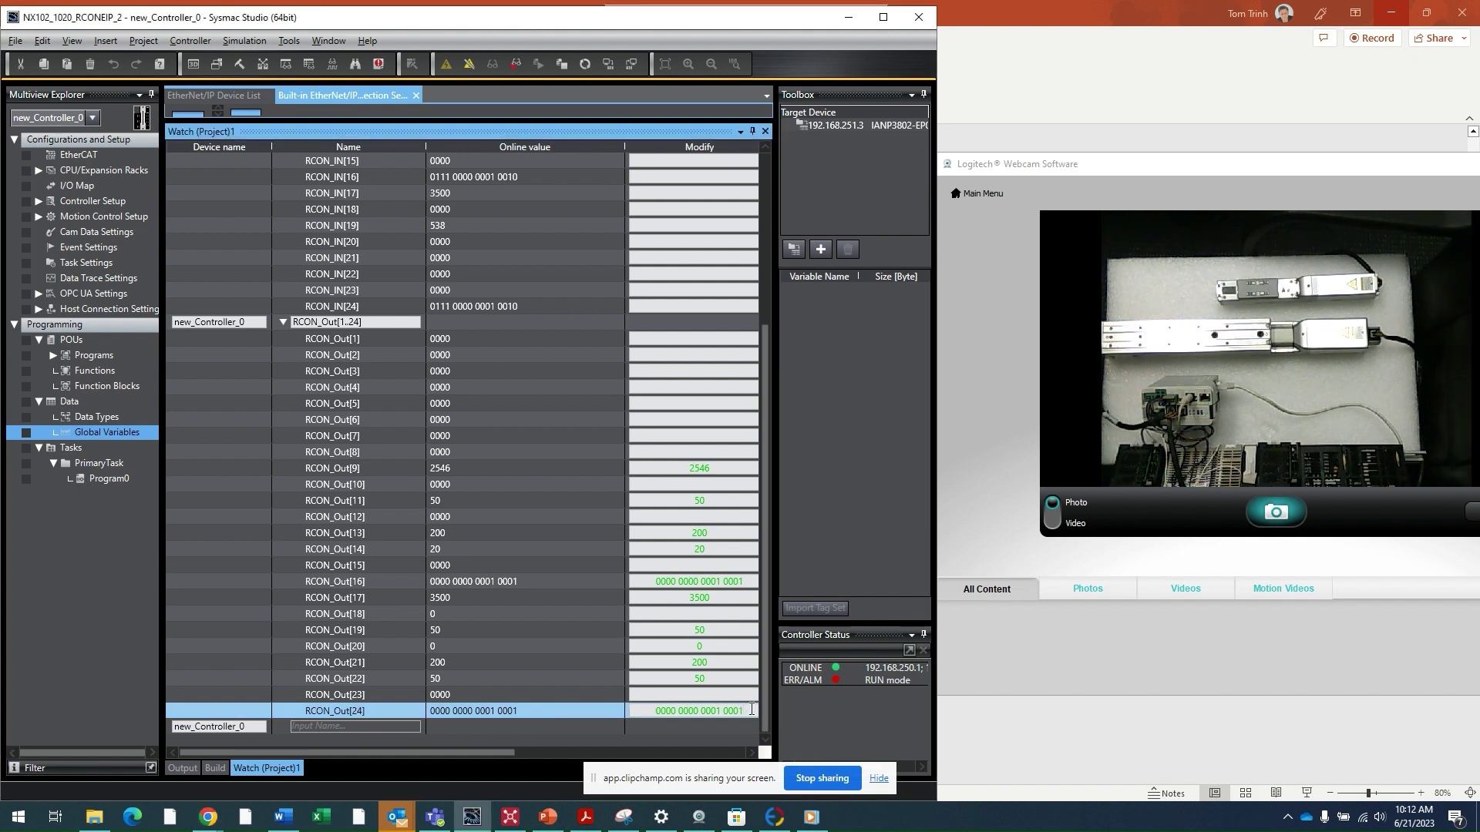
{"action": "key", "text": "BackSpace"}
{"action": "key", "text": "BackSpace"}
{"action": "type", "text": "10"}
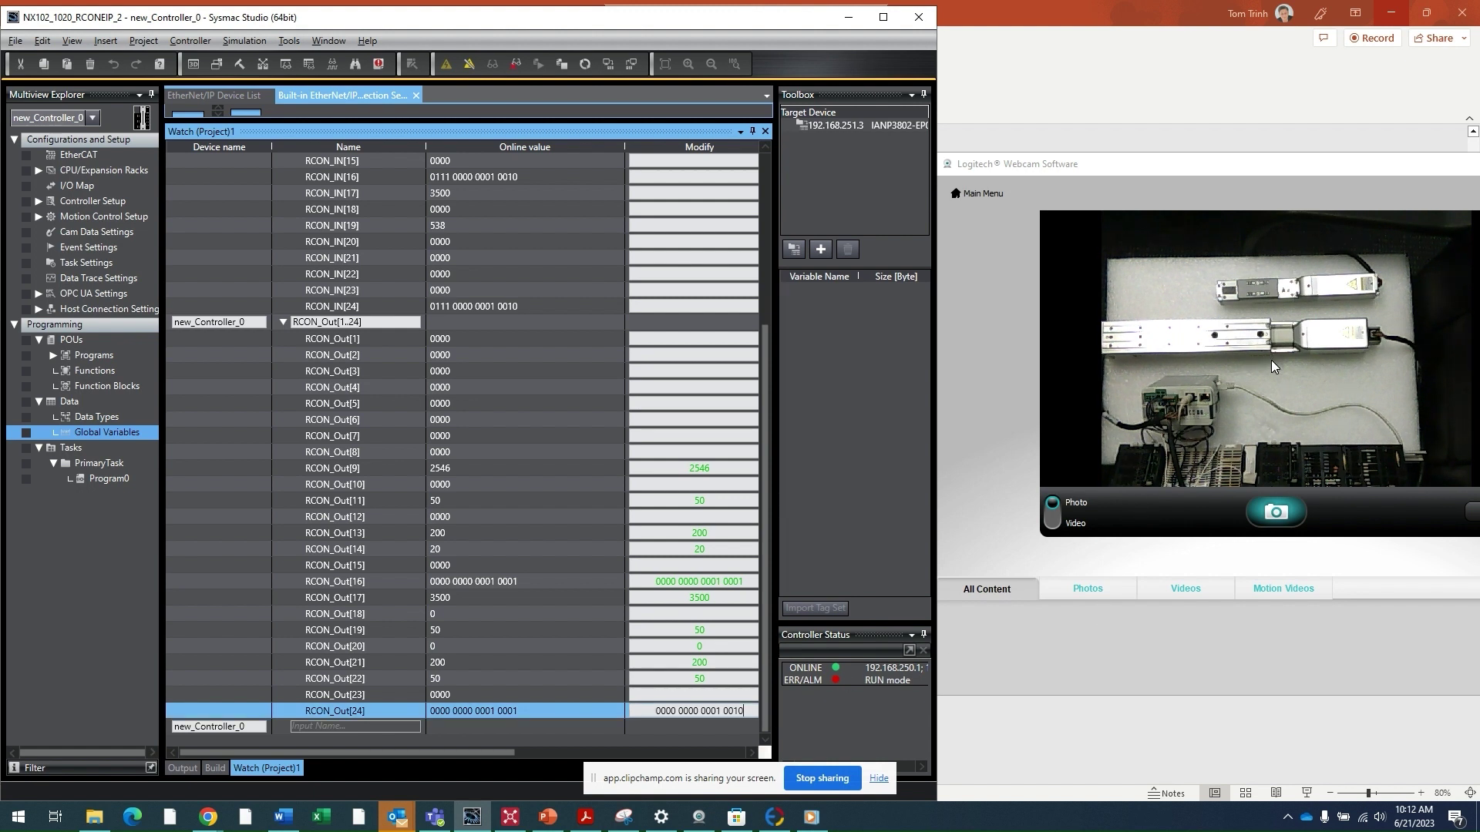
{"action": "key", "text": "Return"}
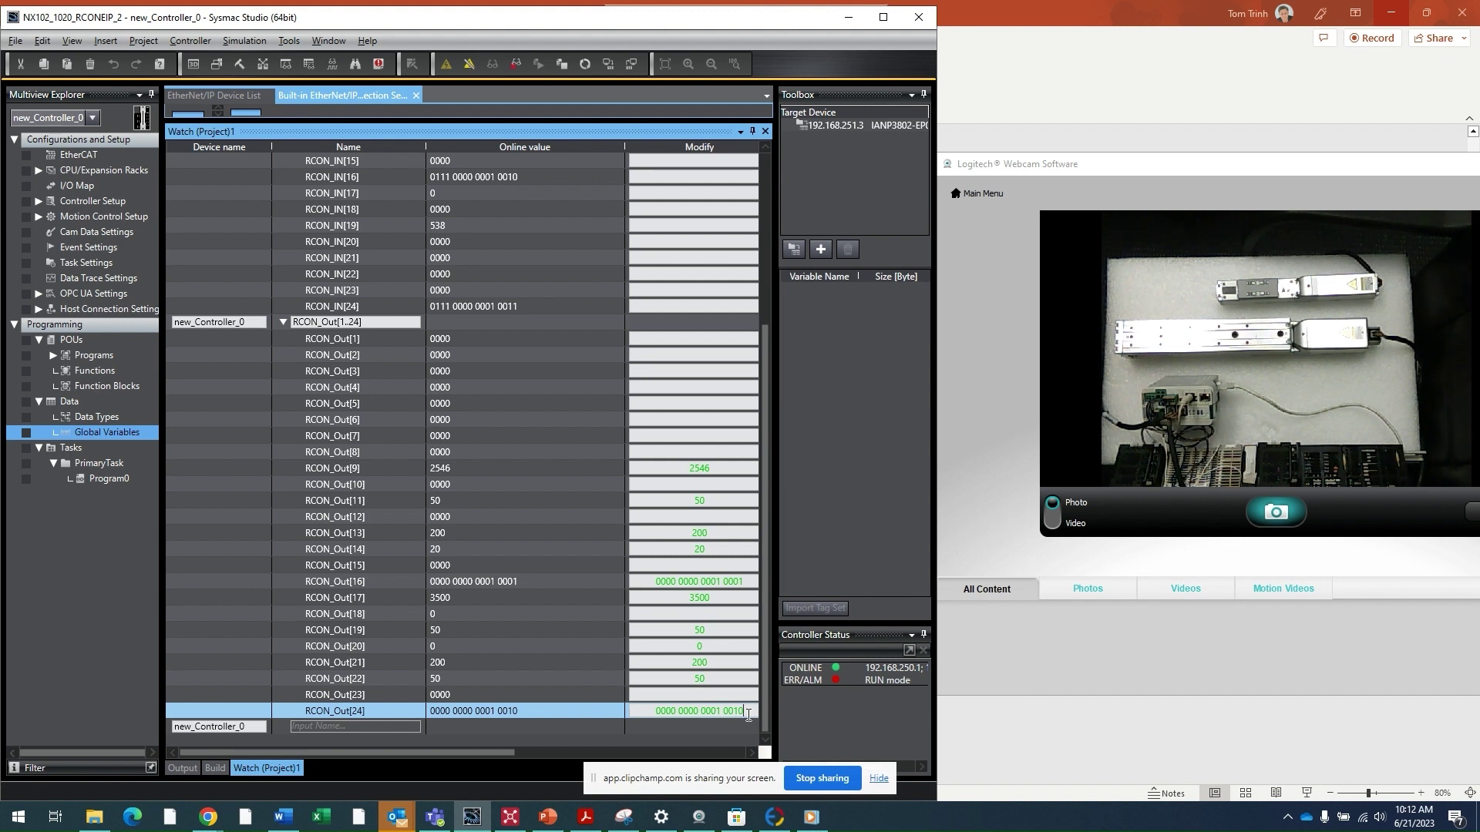
{"action": "left_click", "coordinate": [747, 716]}
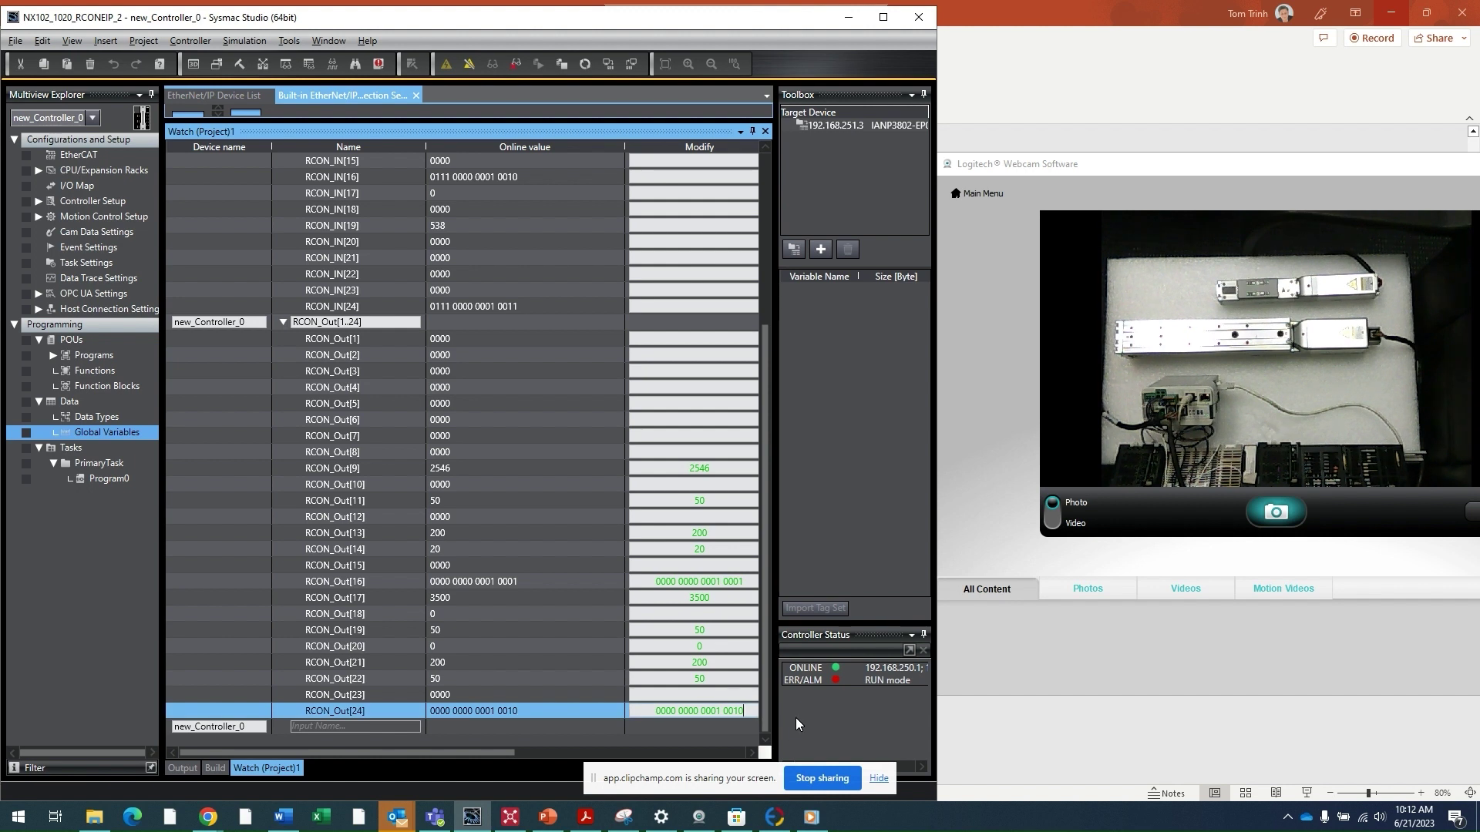
{"action": "key", "text": "BackSpace"}
{"action": "key", "text": "BackSpace"}
{"action": "type", "text": "00"}
{"action": "key", "text": "Return"}
{"action": "left_click", "coordinate": [714, 599]}
Step: Change the RCON_Out[17] target position from 3500 to 4123
{"action": "key", "text": "BackSpace"}
{"action": "key", "text": "BackSpace"}
{"action": "key", "text": "BackSpace"}
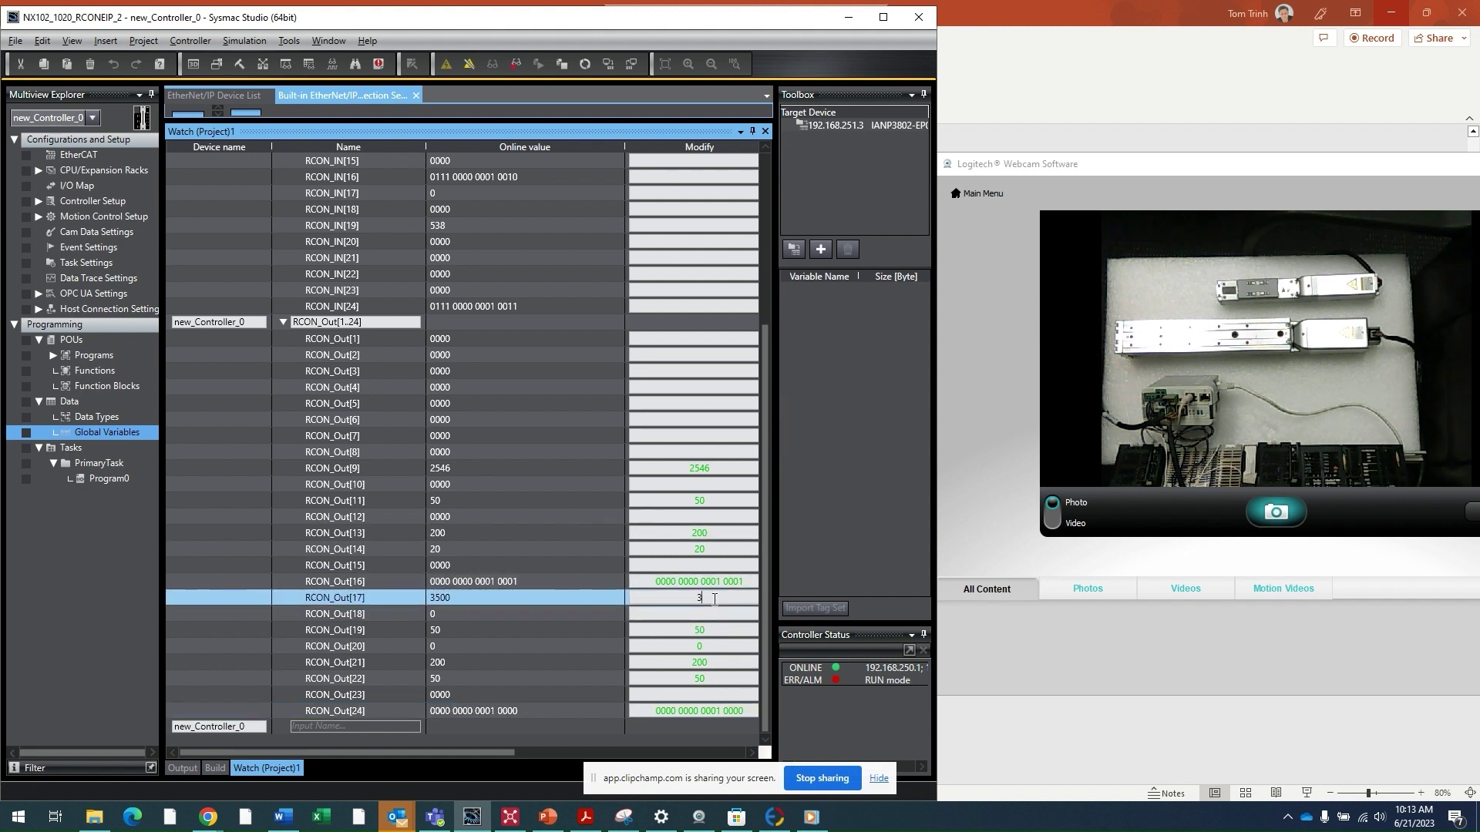
{"action": "key", "text": "BackSpace"}
{"action": "type", "text": "1"}
{"action": "type", "text": "23"}
{"action": "key", "text": "Return"}
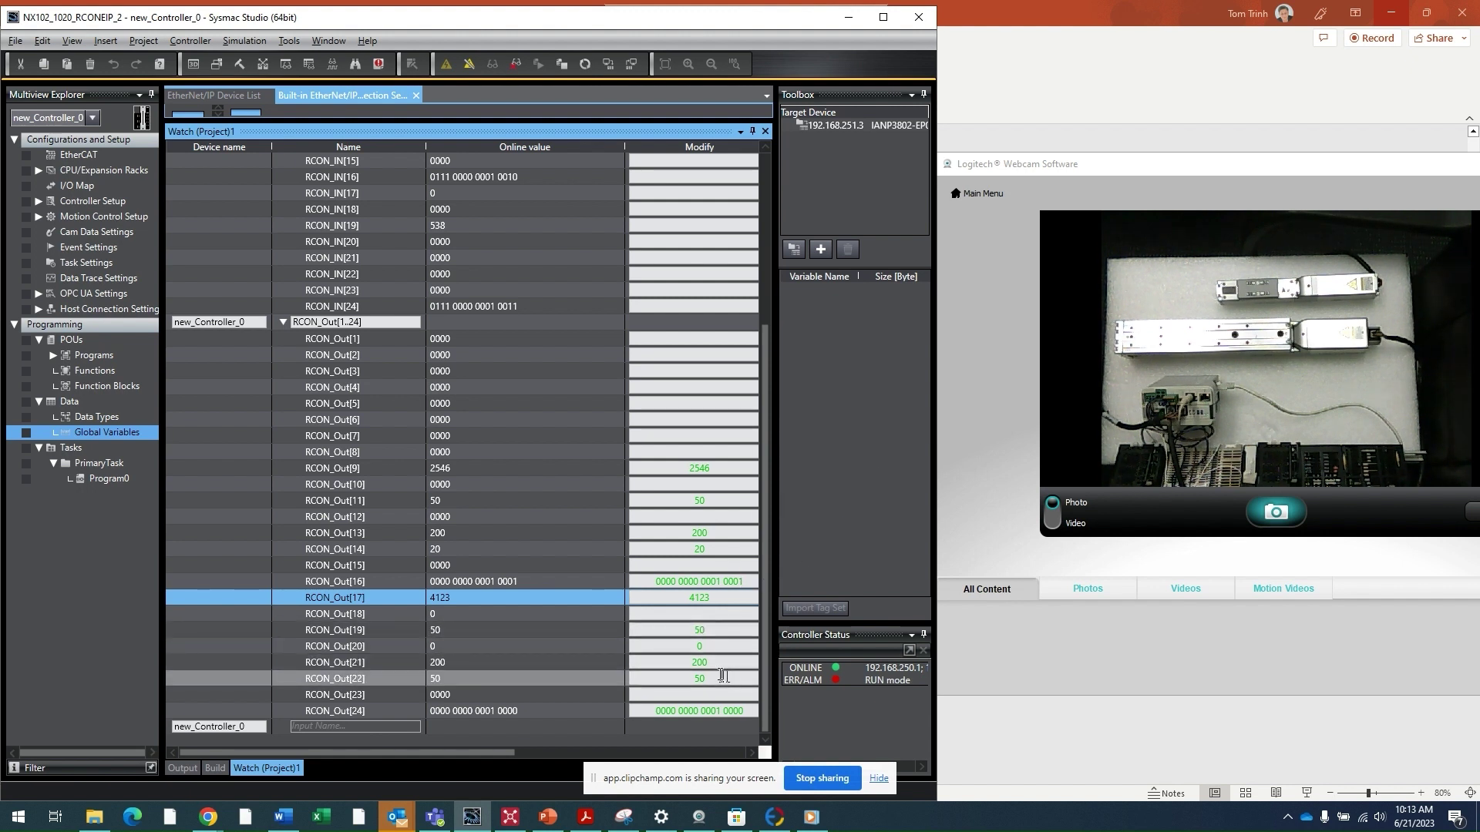
{"action": "left_click", "coordinate": [716, 663]}
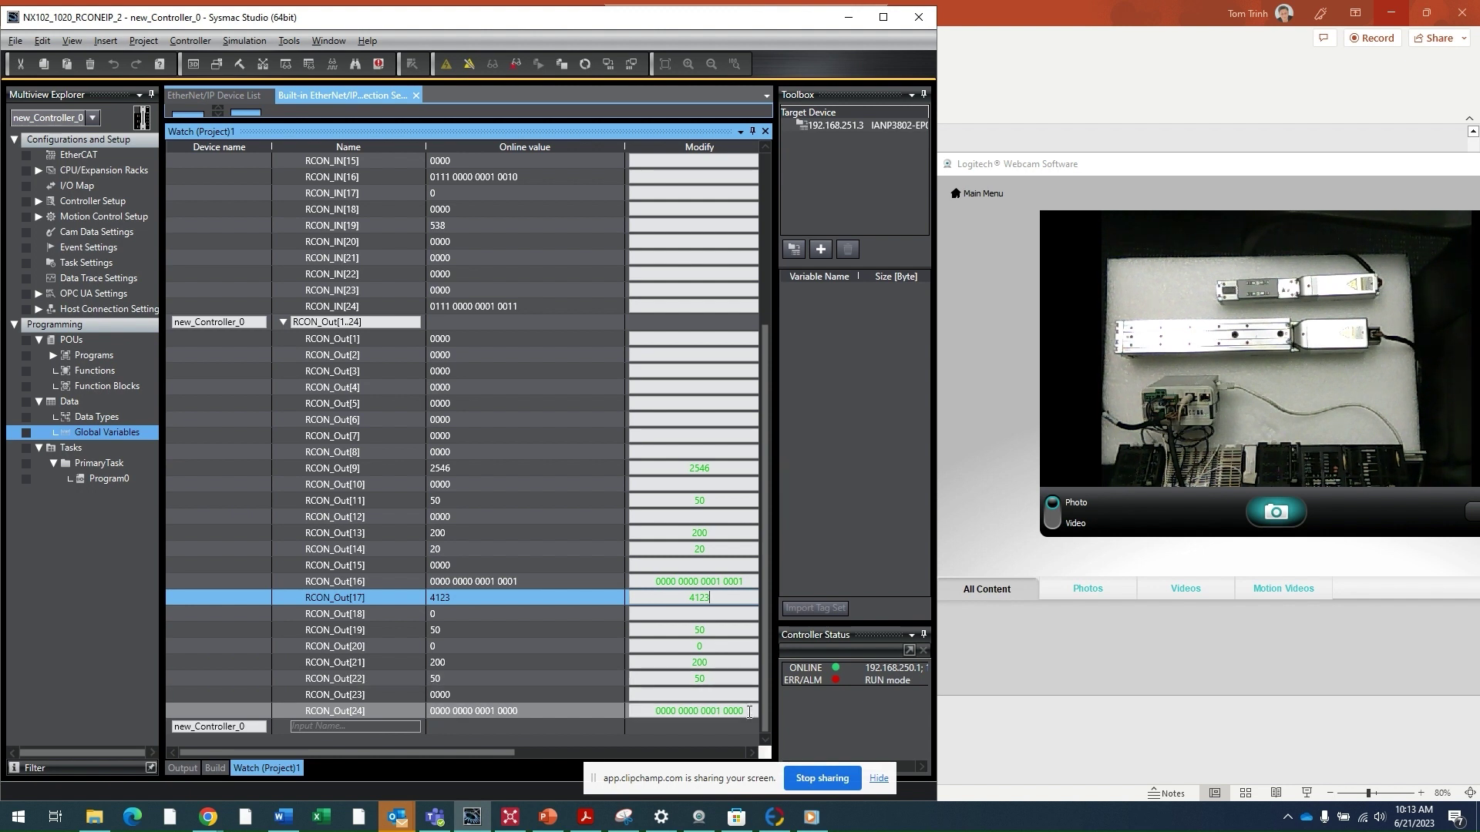
{"action": "left_click", "coordinate": [705, 710]}
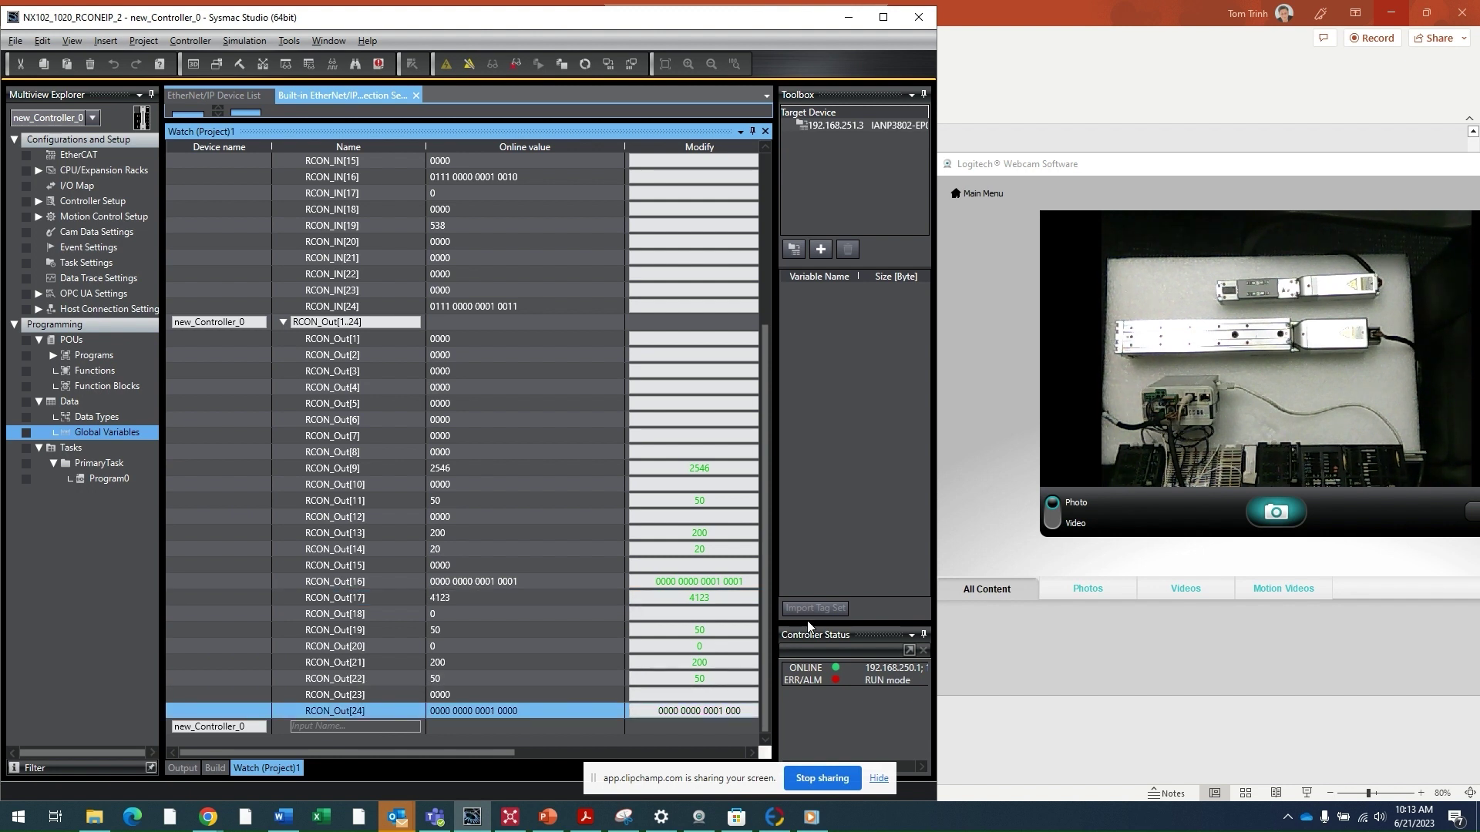
{"action": "type", "text": "1"}
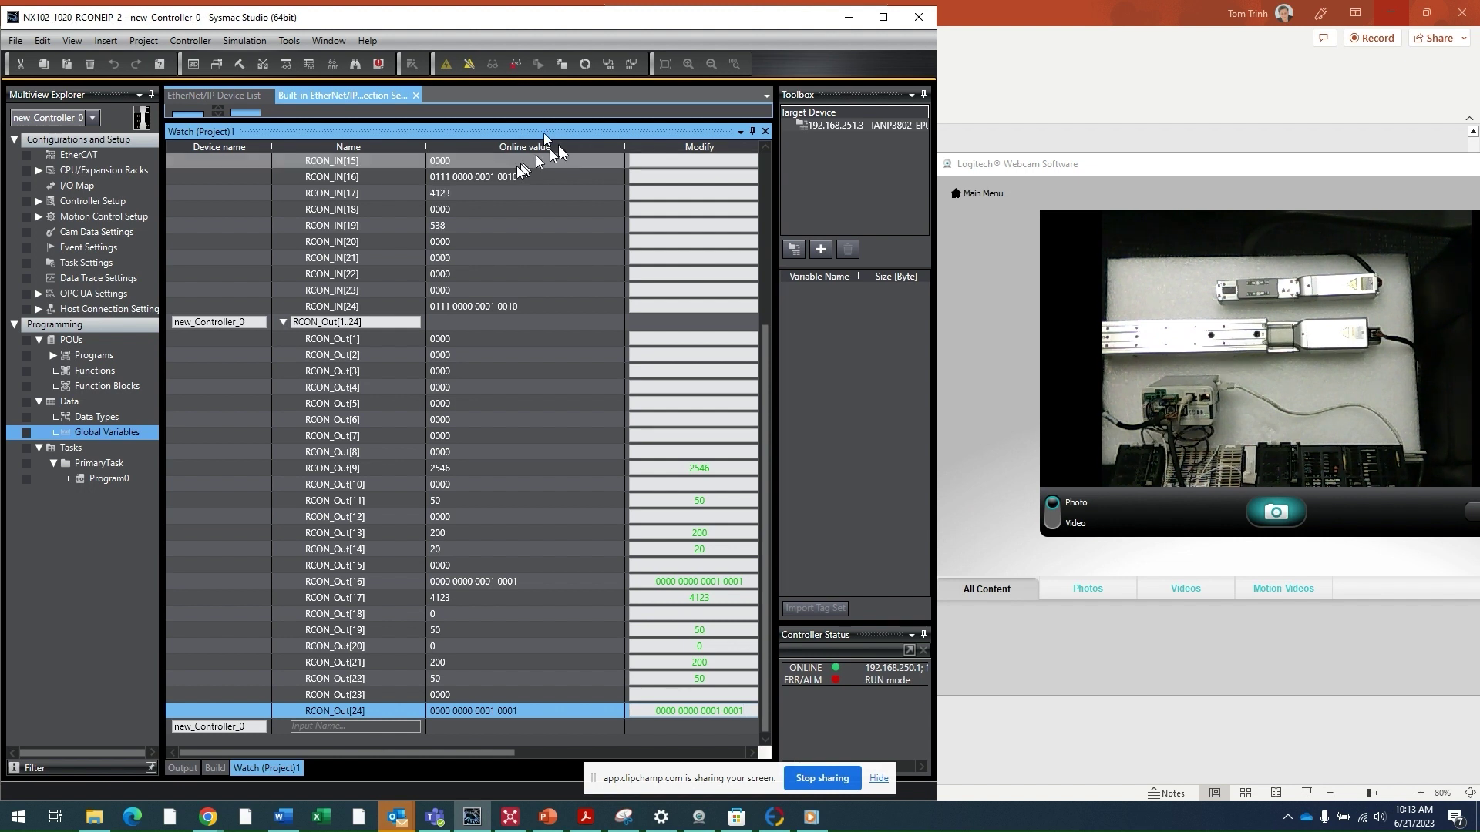
Step: Replace the 4123 target in RCON_Out[17] with 1521
{"action": "left_click", "coordinate": [452, 193]}
{"action": "left_click", "coordinate": [737, 597]}
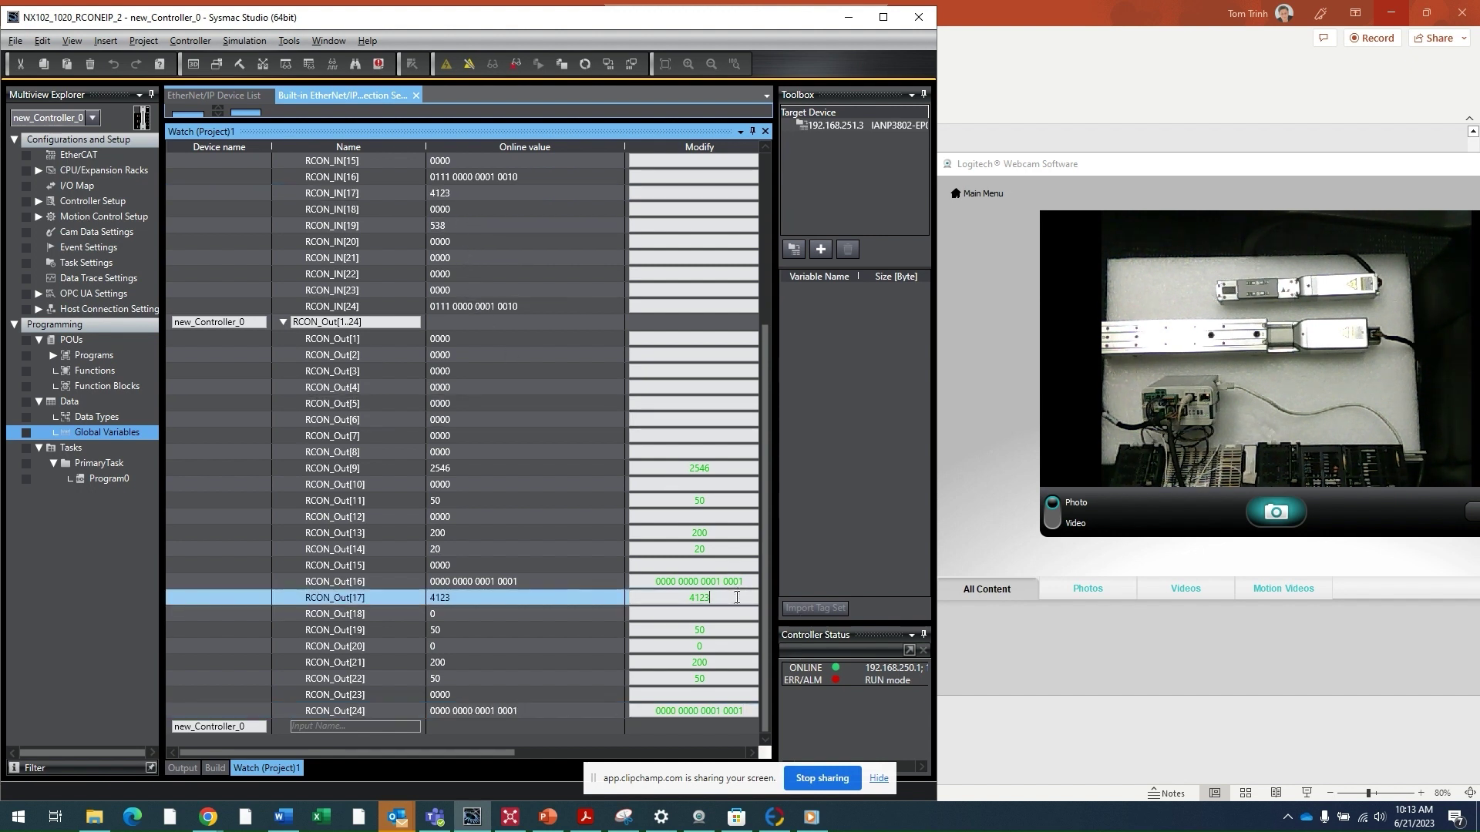
{"action": "key", "text": "BackSpace"}
{"action": "key", "text": "BackSpace"}
{"action": "key", "text": "BackSpace"}
{"action": "key", "text": "BackSpace"}
{"action": "type", "text": "1"}
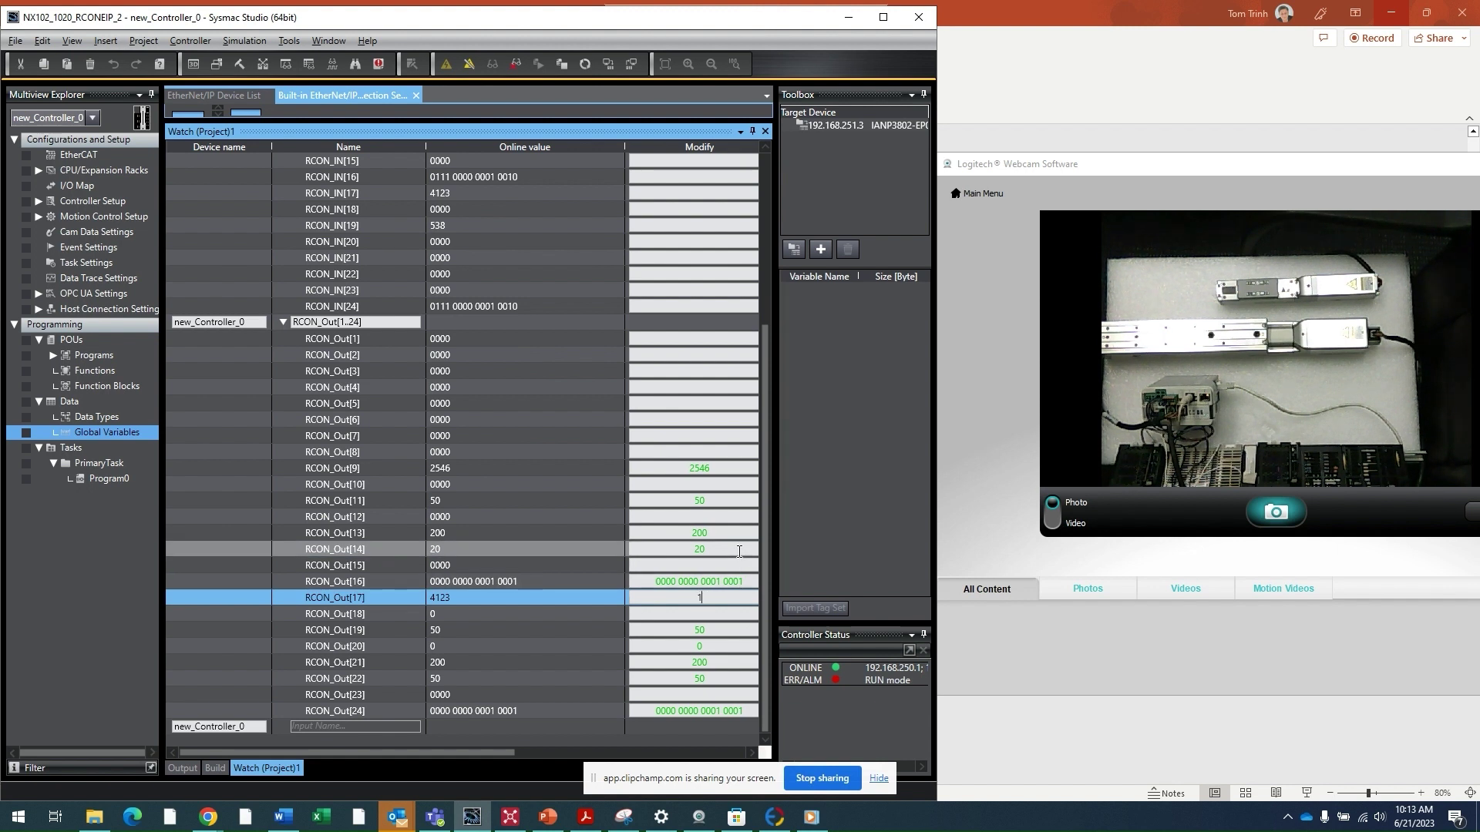
{"action": "type", "text": "5."}
{"action": "type", "text": "21"}
{"action": "key", "text": "BackSpace"}
{"action": "key", "text": "BackSpace"}
{"action": "key", "text": "BackSpace"}
{"action": "type", "text": "21"}
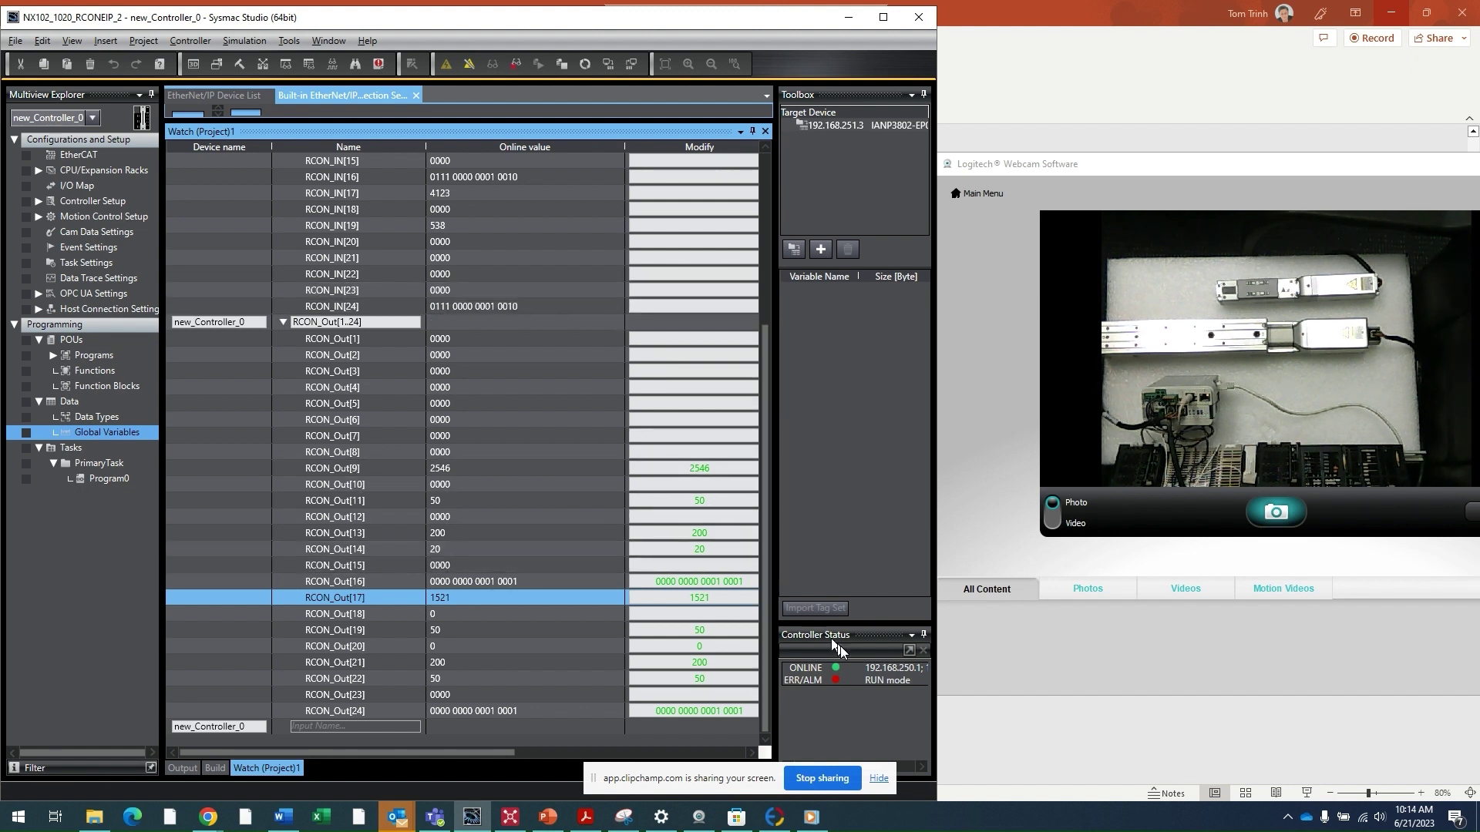
{"action": "left_click", "coordinate": [752, 712]}
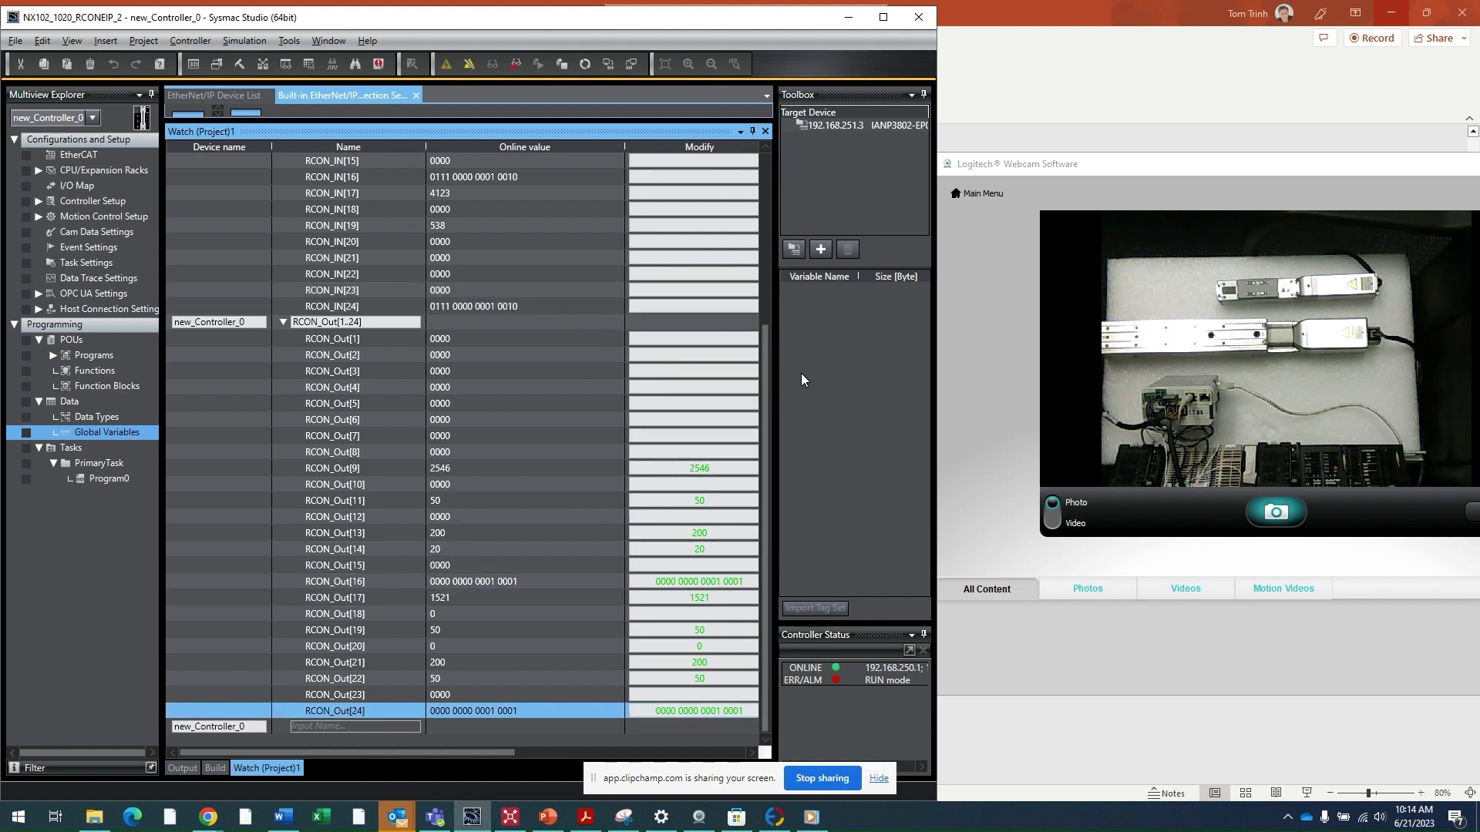
{"action": "type", "text": "0"}
{"action": "key", "text": "Return"}
{"action": "key", "text": "BackSpace"}
{"action": "type", "text": "1"}
{"action": "left_click", "coordinate": [460, 192]}
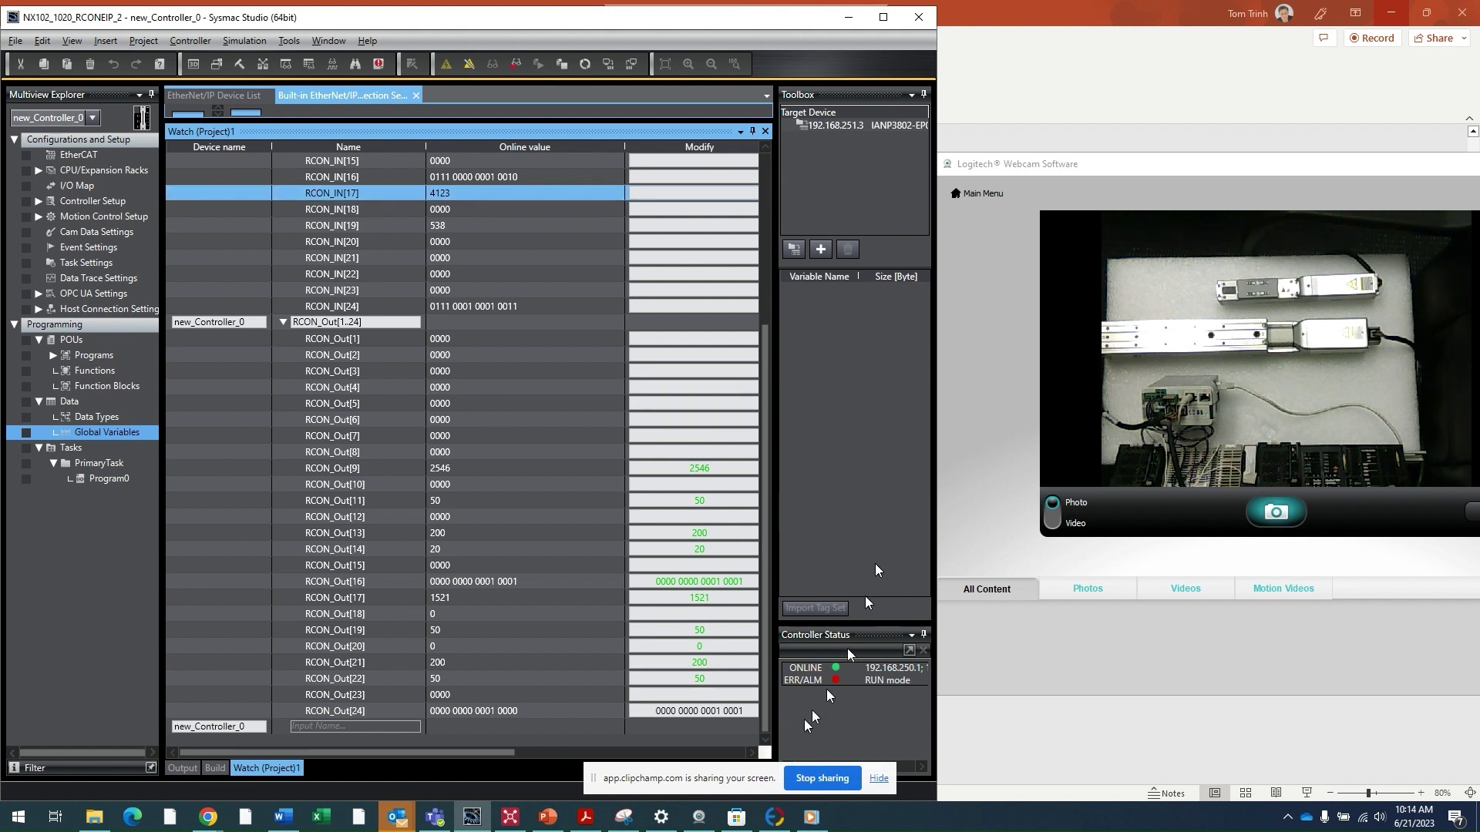
{"action": "left_click", "coordinate": [740, 710]}
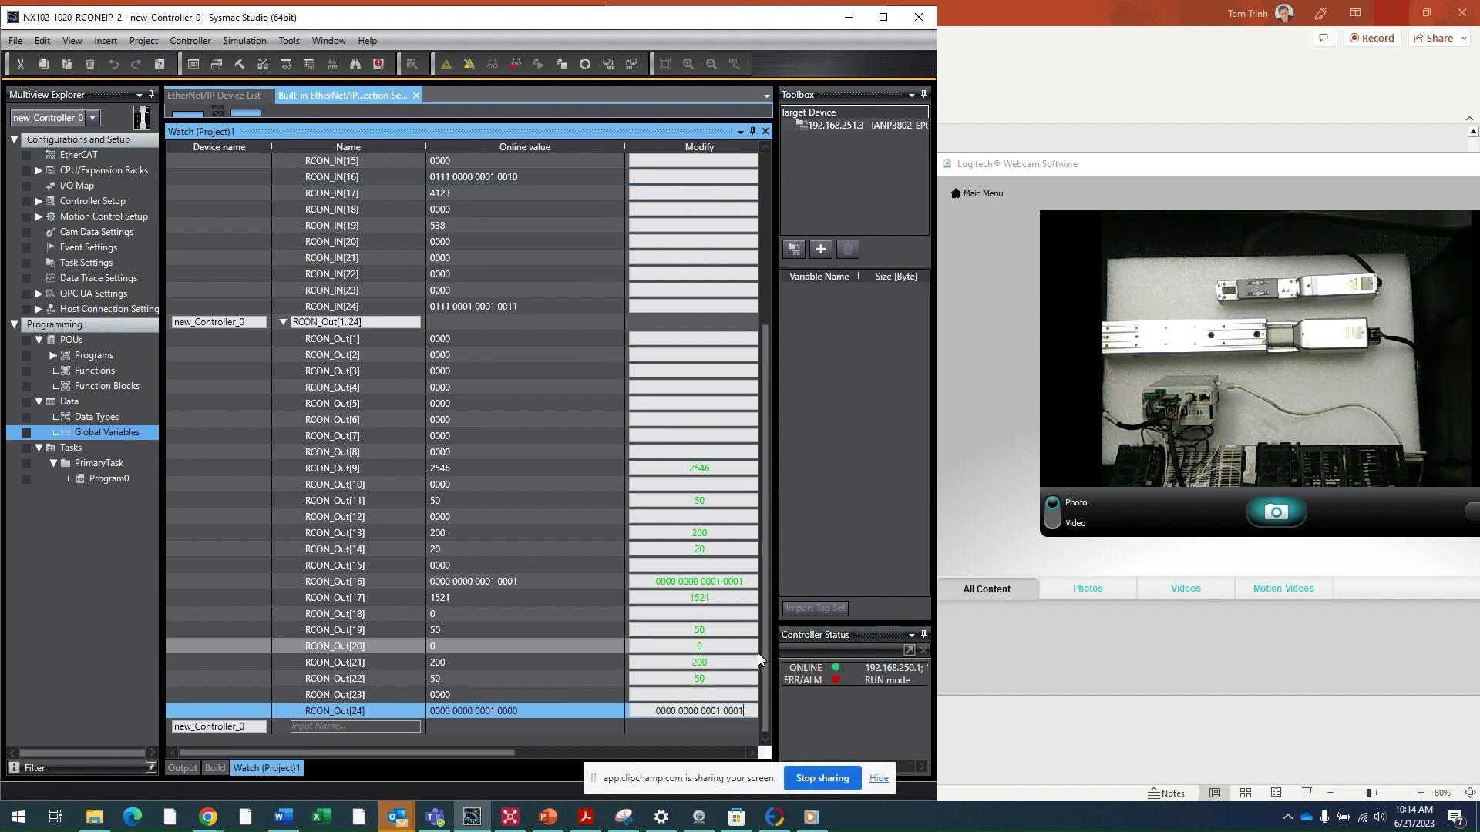
{"action": "key", "text": "BackSpace"}
{"action": "type", "text": "1"}
{"action": "key", "text": "Return"}
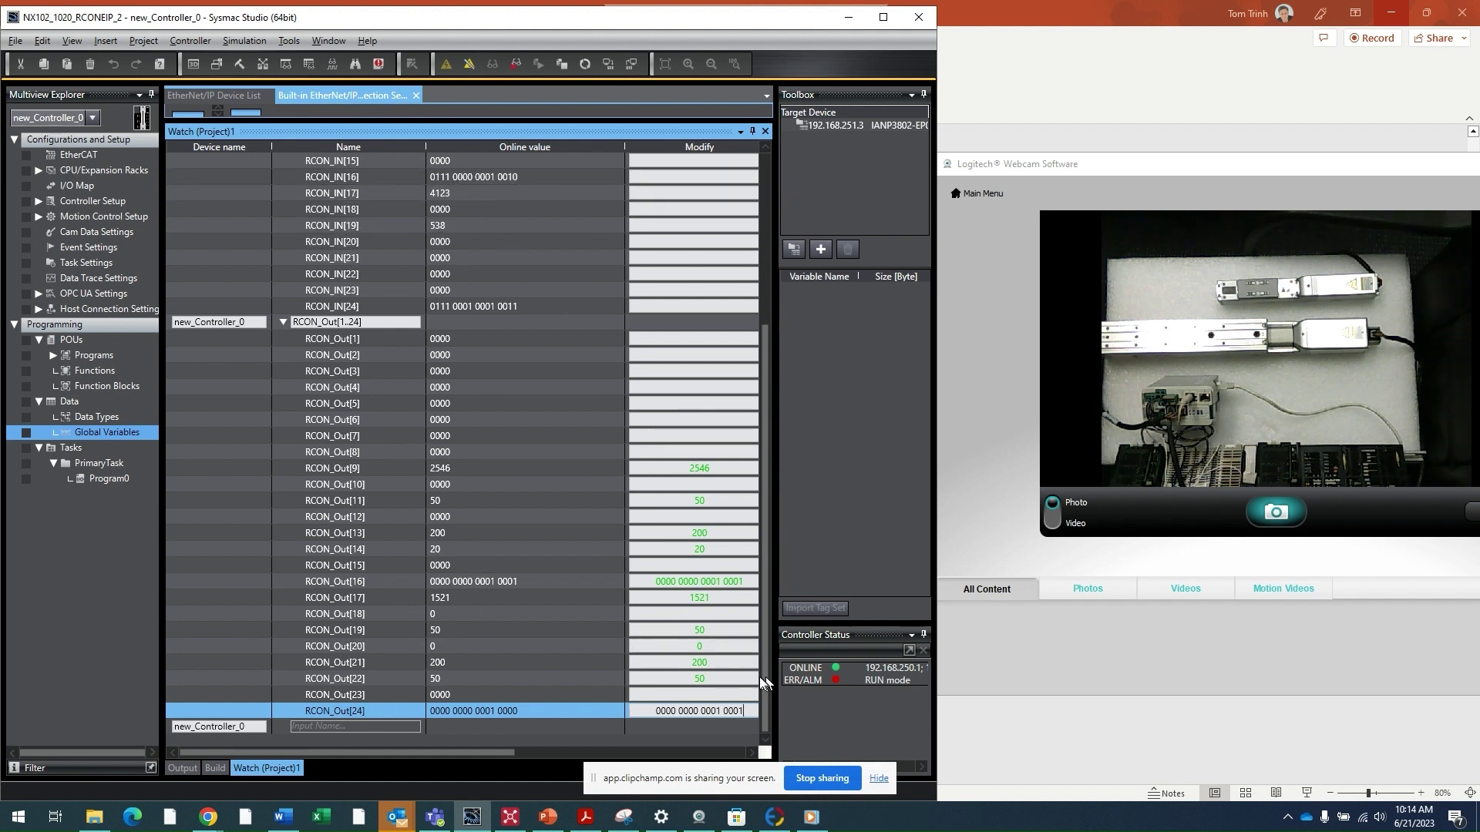
{"action": "left_click", "coordinate": [740, 710]}
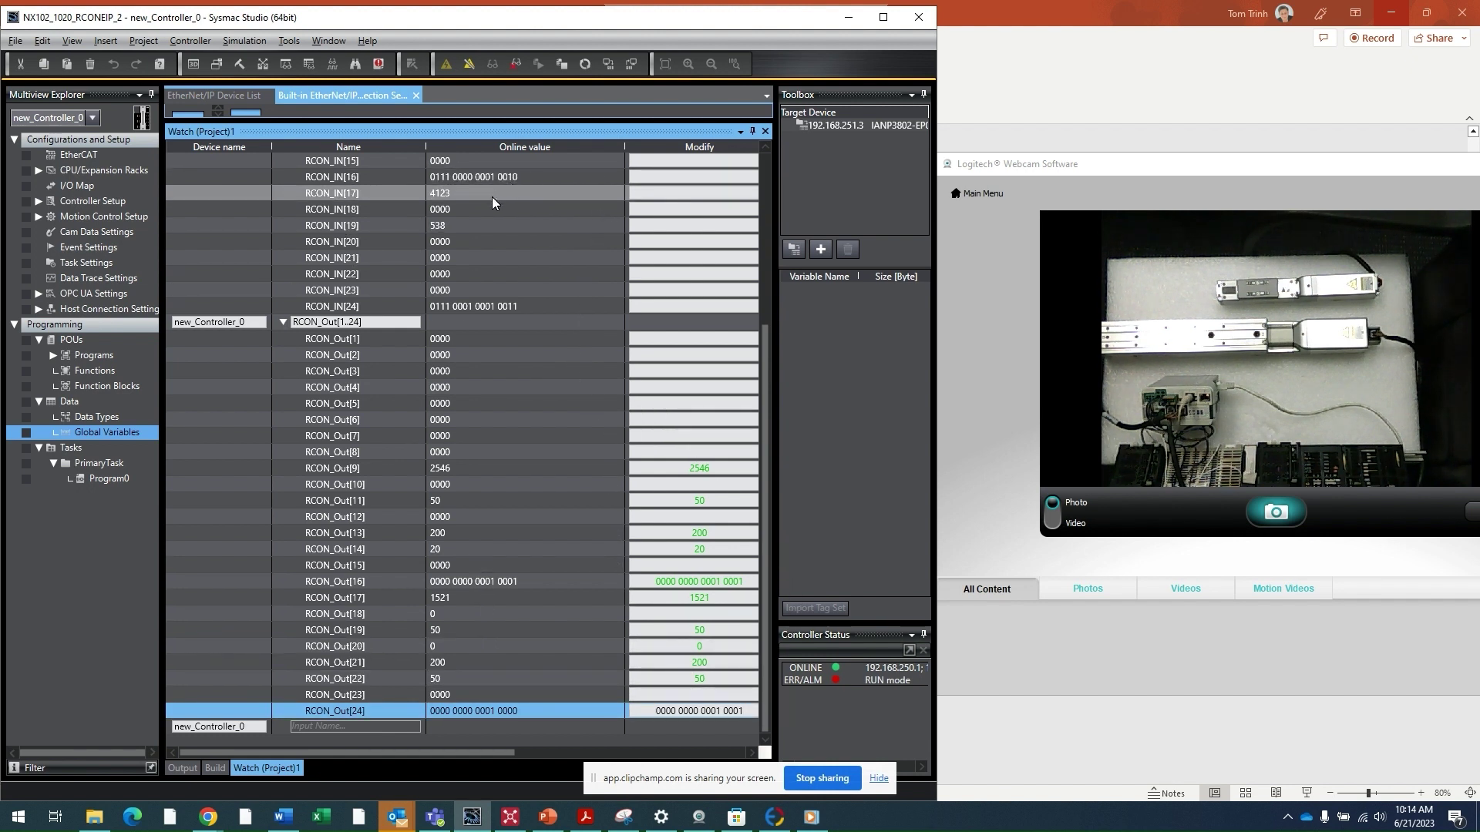
{"action": "key", "text": "Return"}
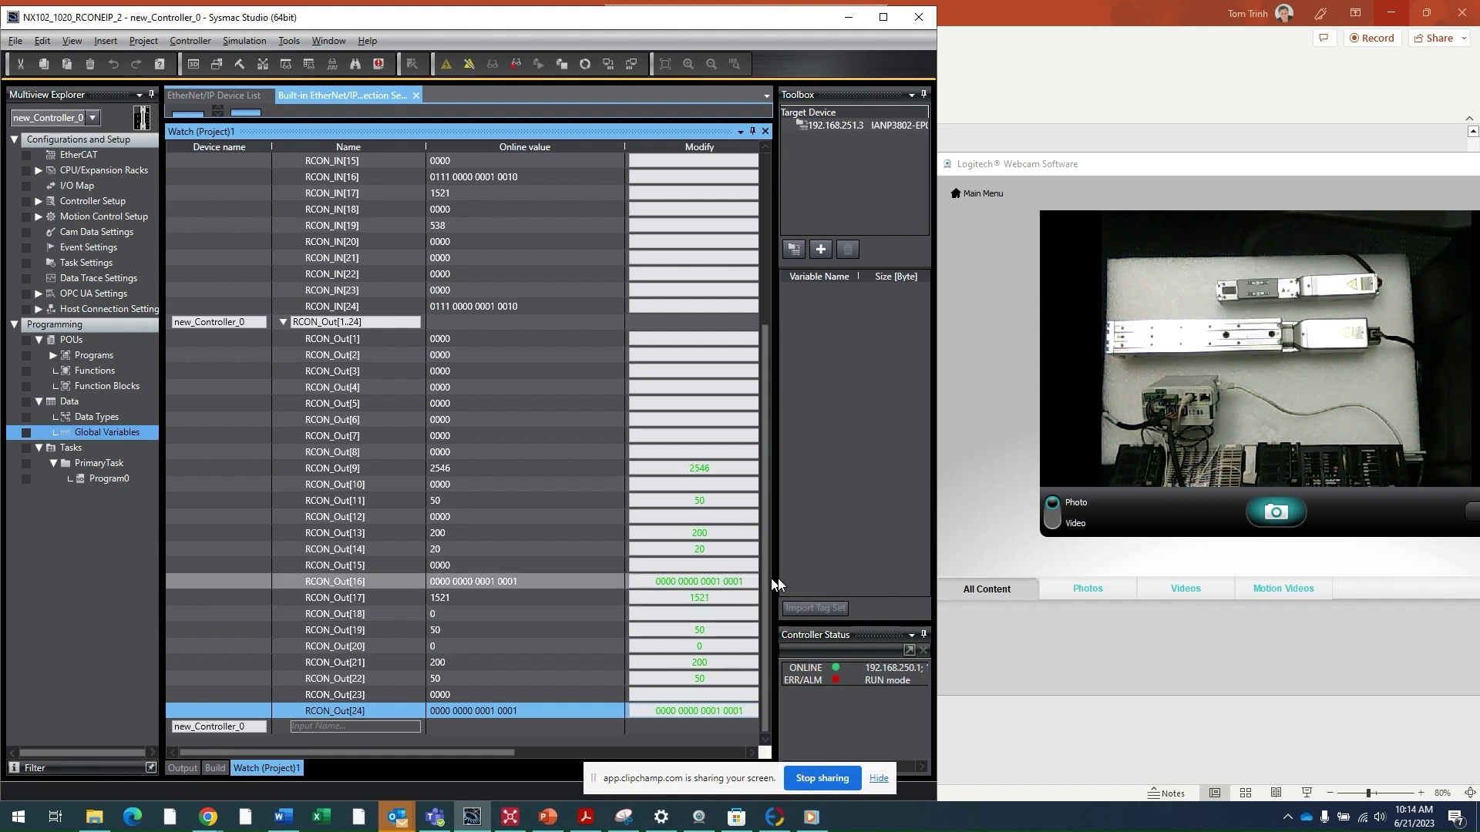
{"action": "left_click", "coordinate": [746, 583]}
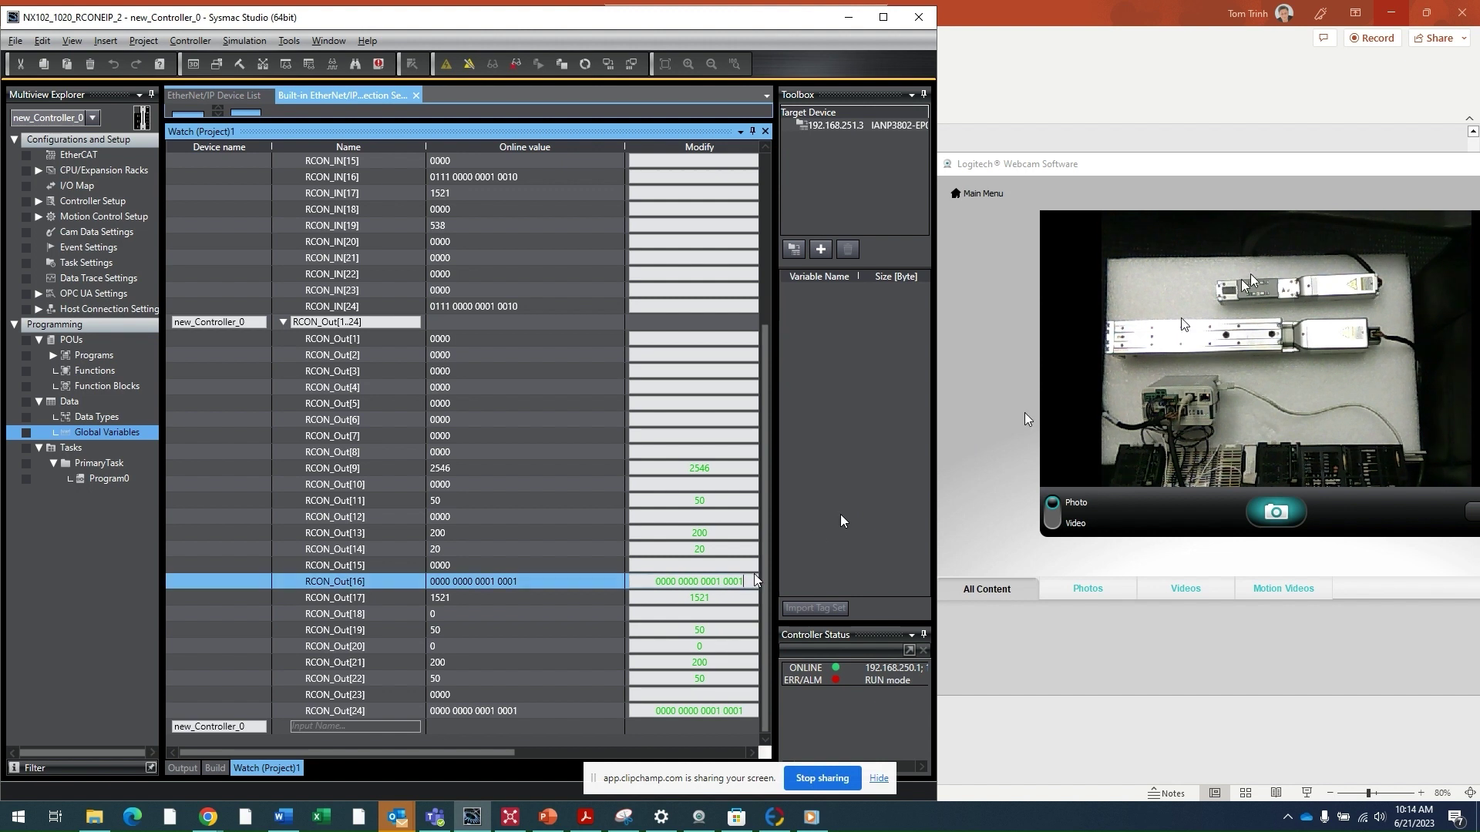
{"action": "scroll", "coordinate": [666, 415], "scroll_direction": "up", "scroll_amount": 3}
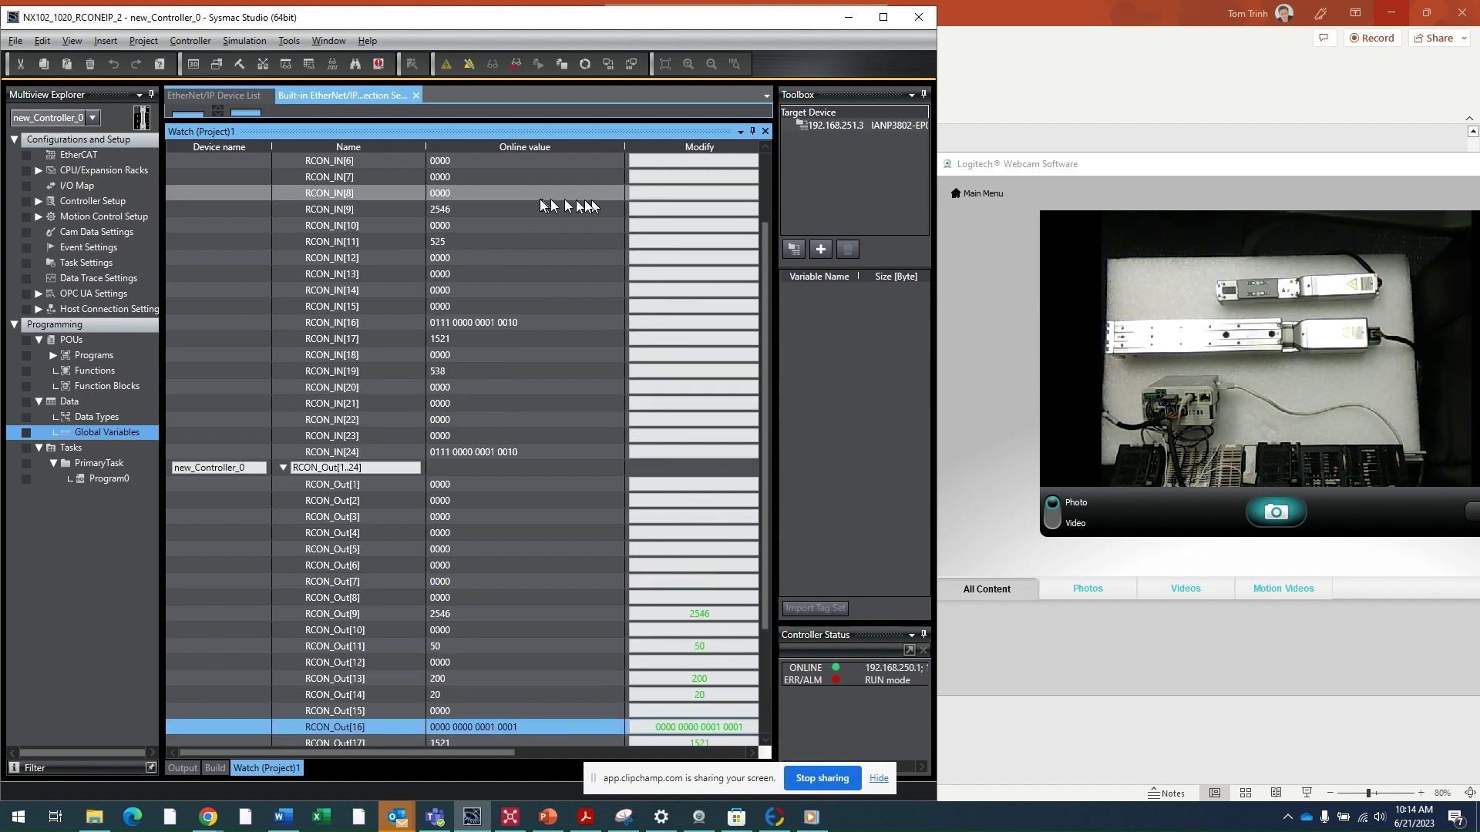
{"action": "left_click", "coordinate": [464, 613]}
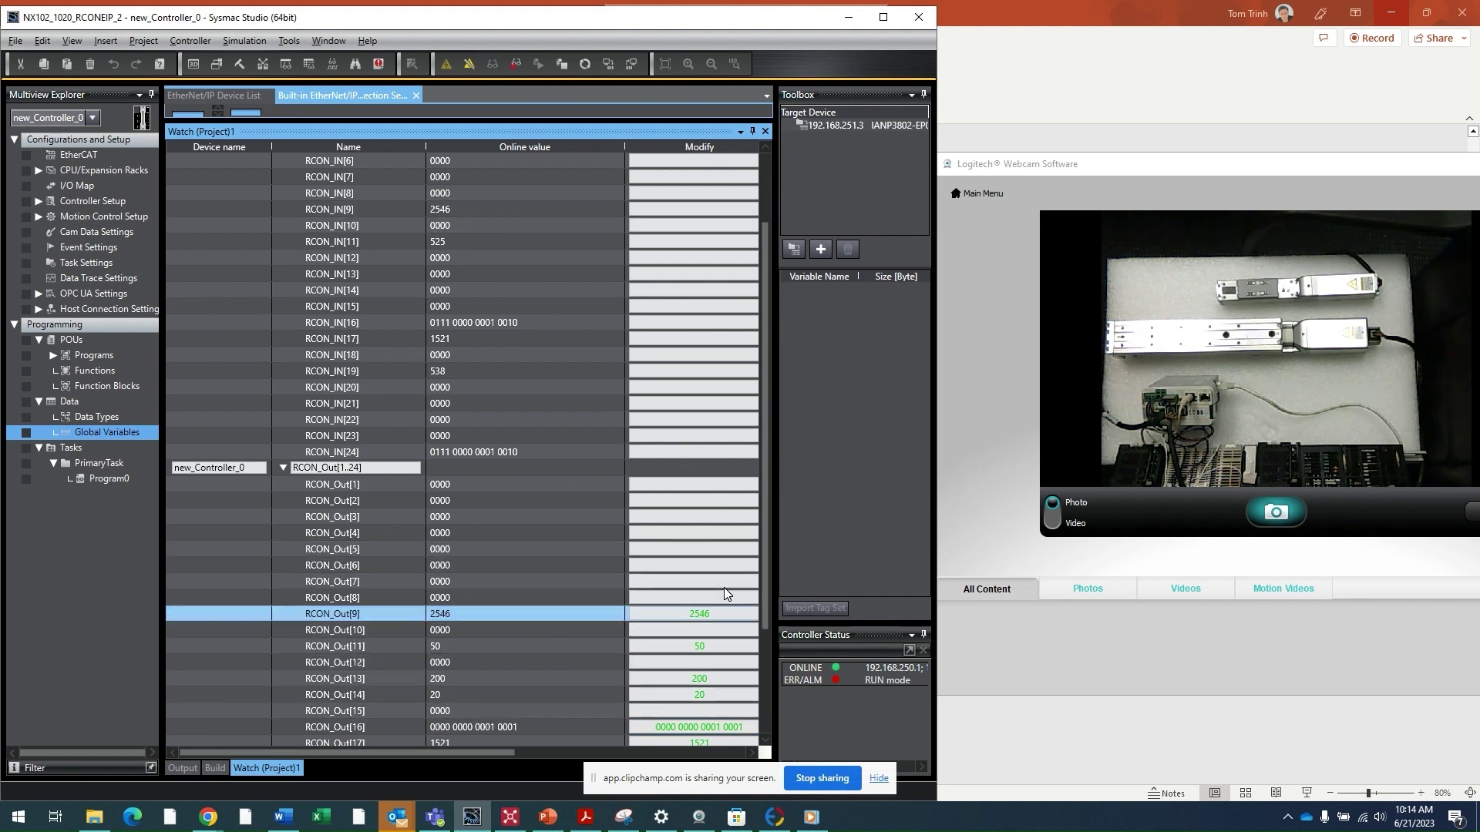
{"action": "left_click", "coordinate": [748, 727]}
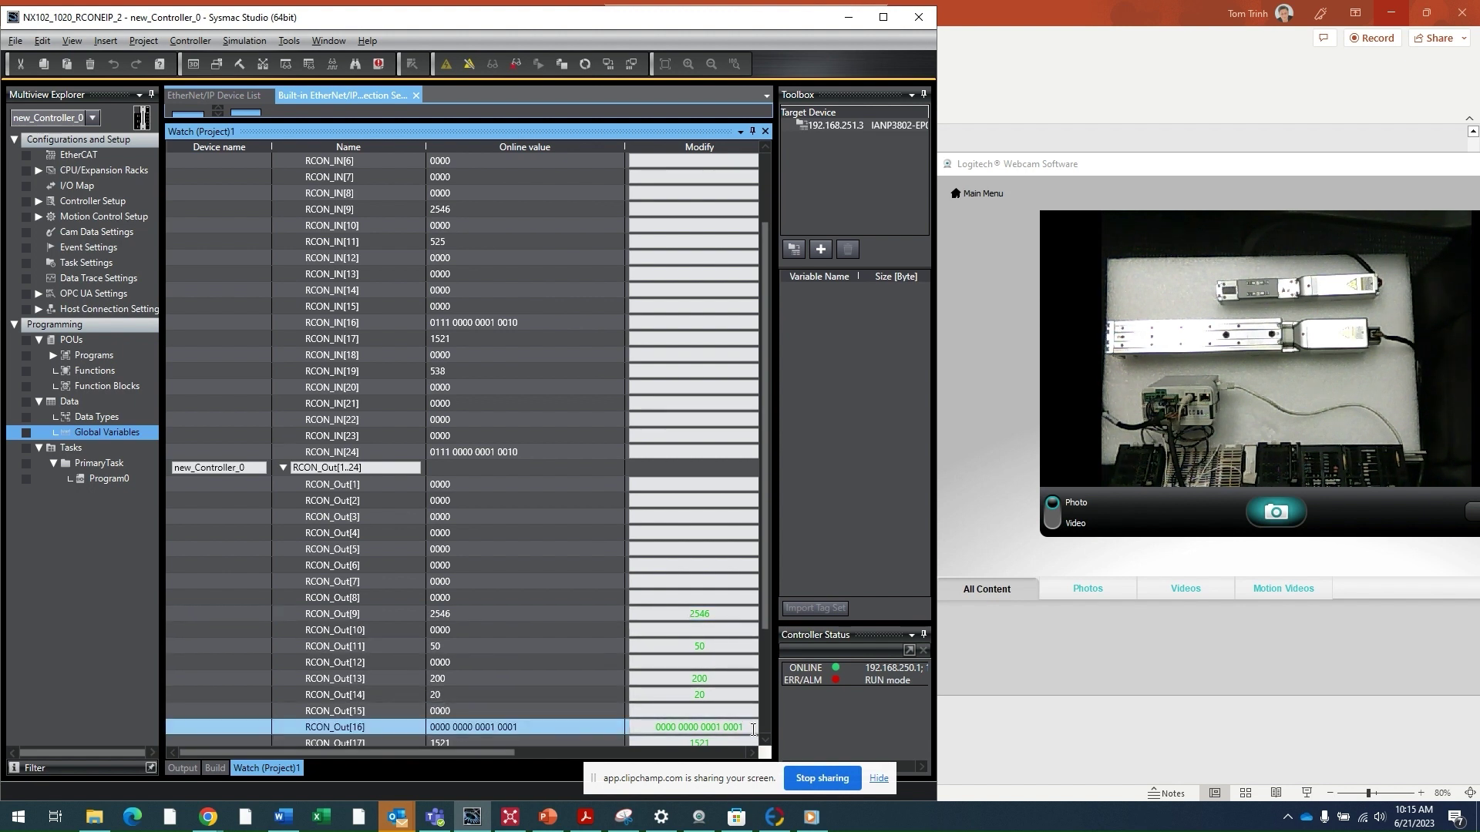
{"action": "left_click", "coordinate": [752, 728]}
{"action": "key", "text": "BackSpace"}
{"action": "type", "text": "1"}
{"action": "type", "text": "0"}
{"action": "key", "text": "Return"}
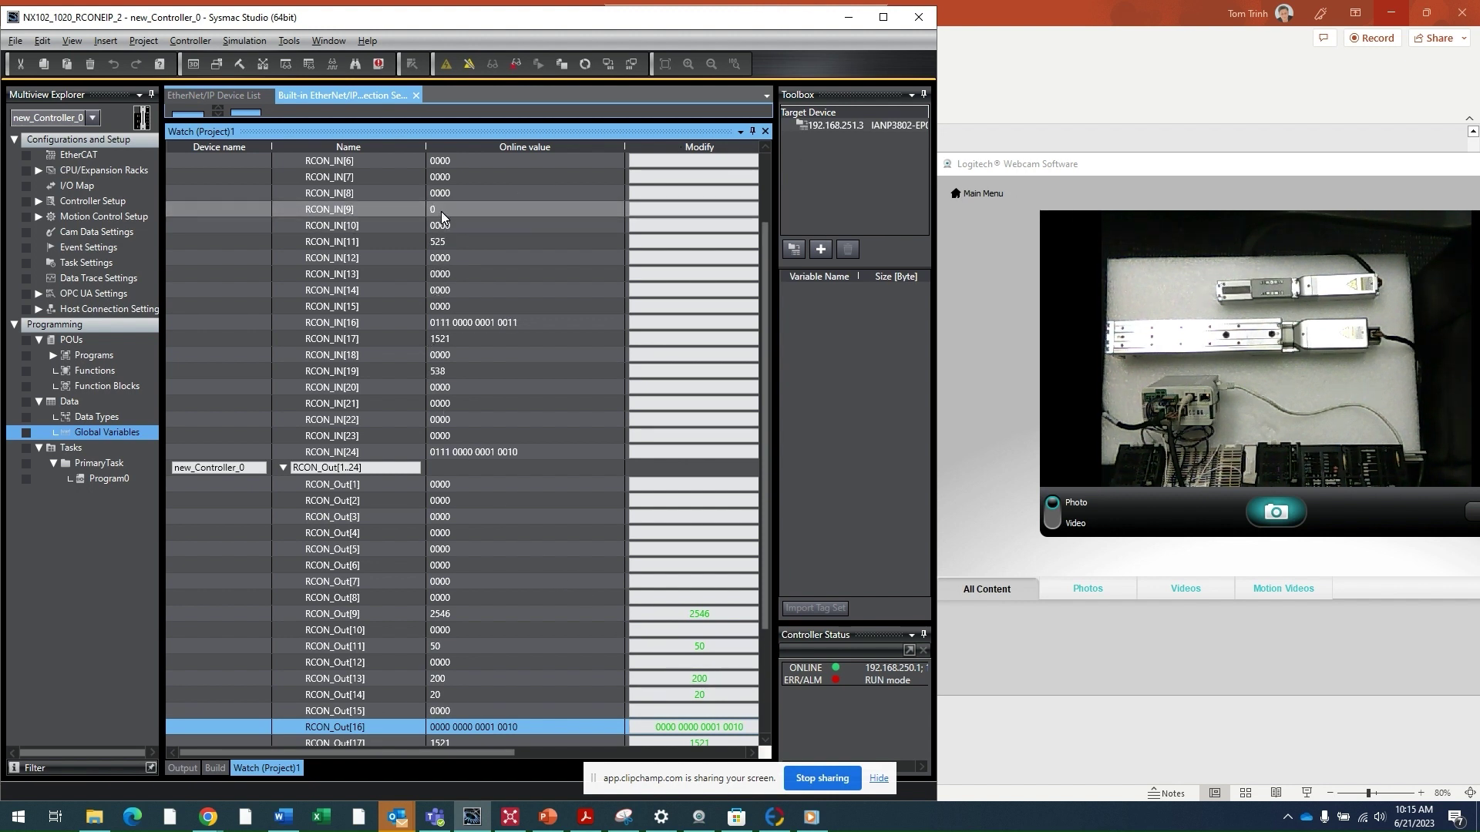
Step: Change the first actuator's RCON_Out[9] target from 2546 to 4189
{"action": "left_click", "coordinate": [717, 614]}
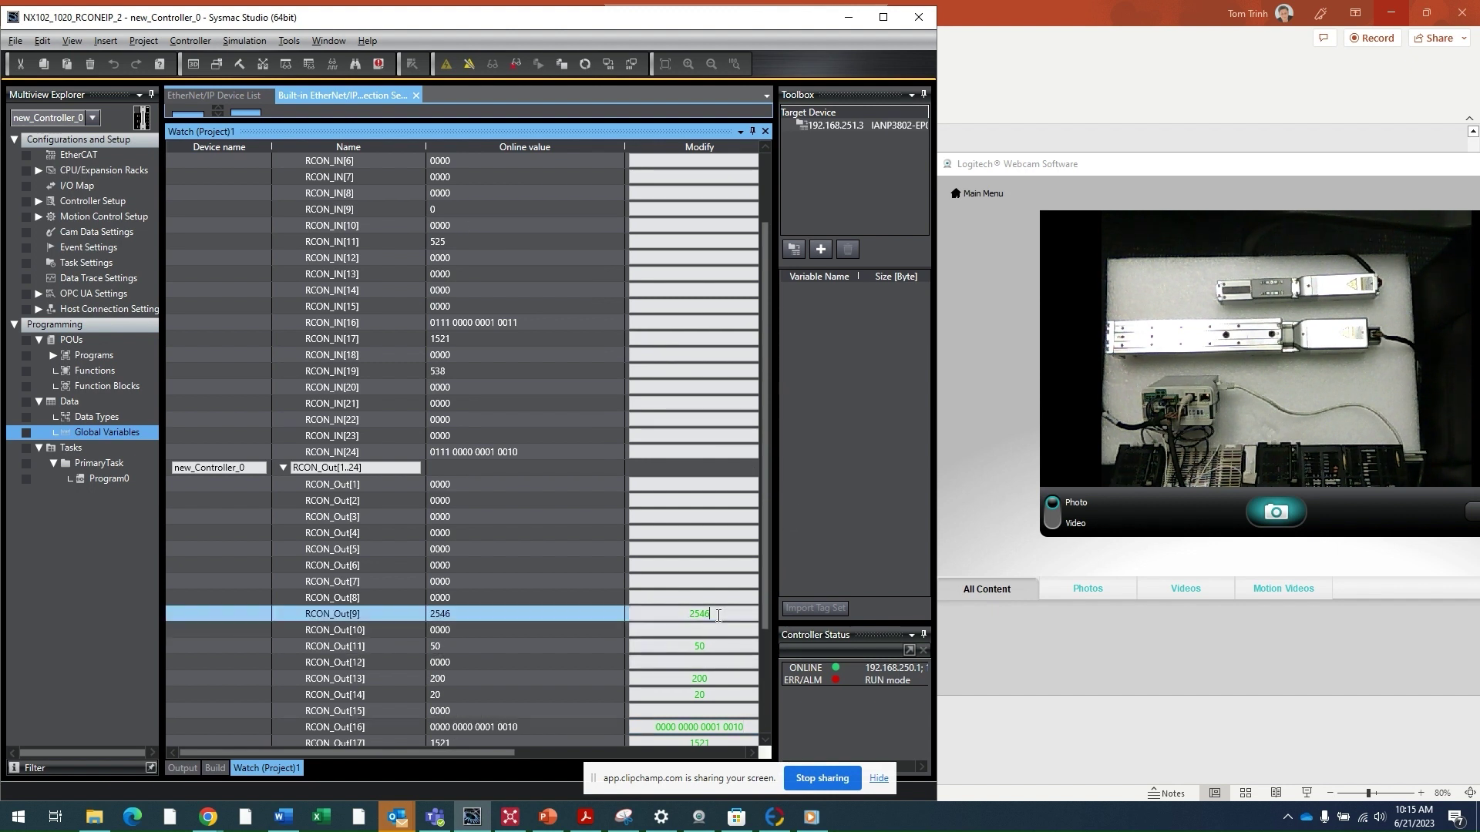
{"action": "key", "text": "BackSpace"}
{"action": "key", "text": "BackSpace"}
{"action": "key", "text": "BackSpace"}
{"action": "key", "text": "BackSpace"}
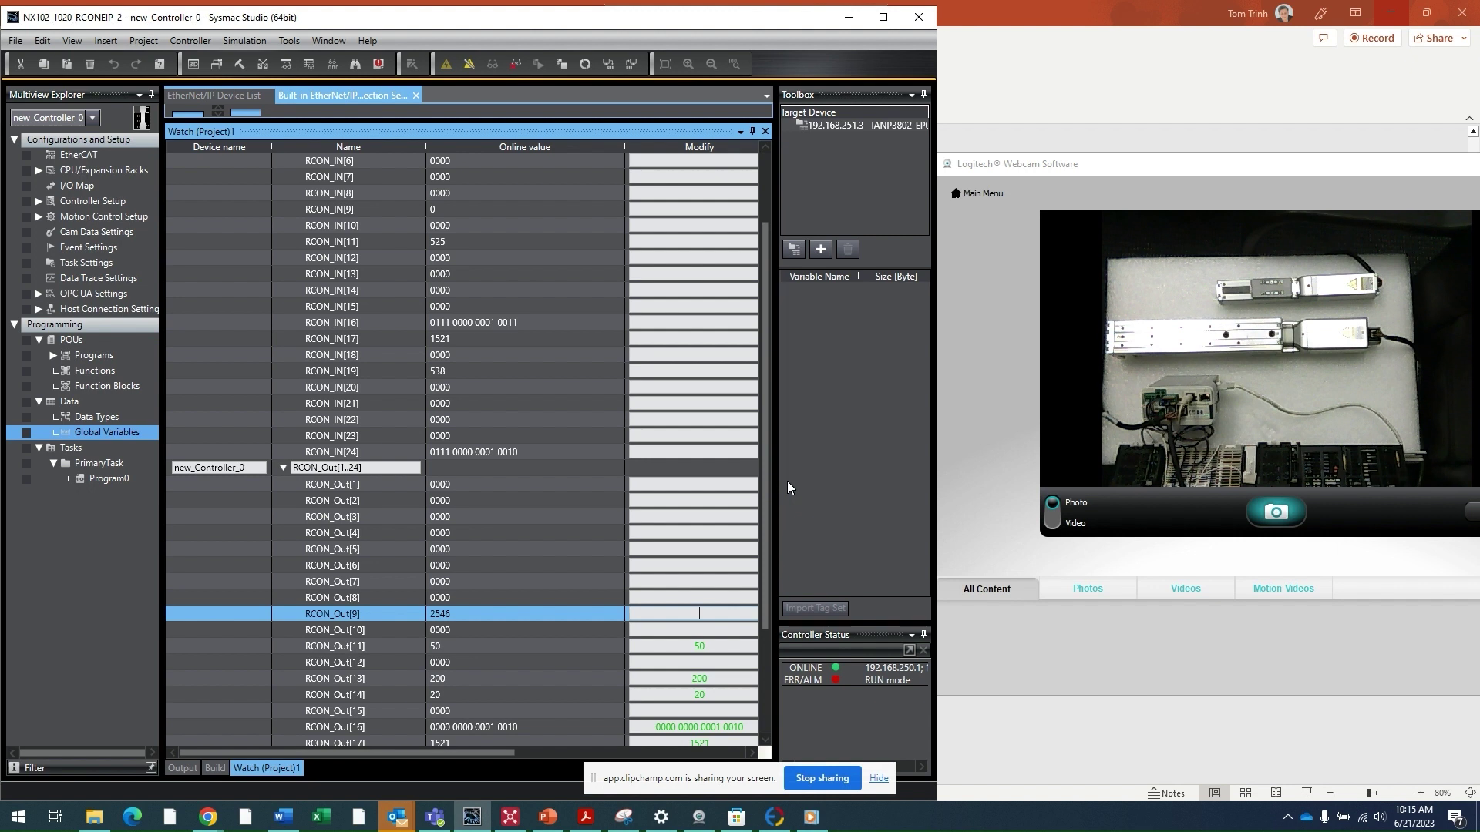
{"action": "type", "text": "41"}
{"action": "type", "text": "89"}
{"action": "key", "text": "Return"}
{"action": "left_click", "coordinate": [752, 731]}
{"action": "key", "text": "BackSpace"}
{"action": "key", "text": "BackSpace"}
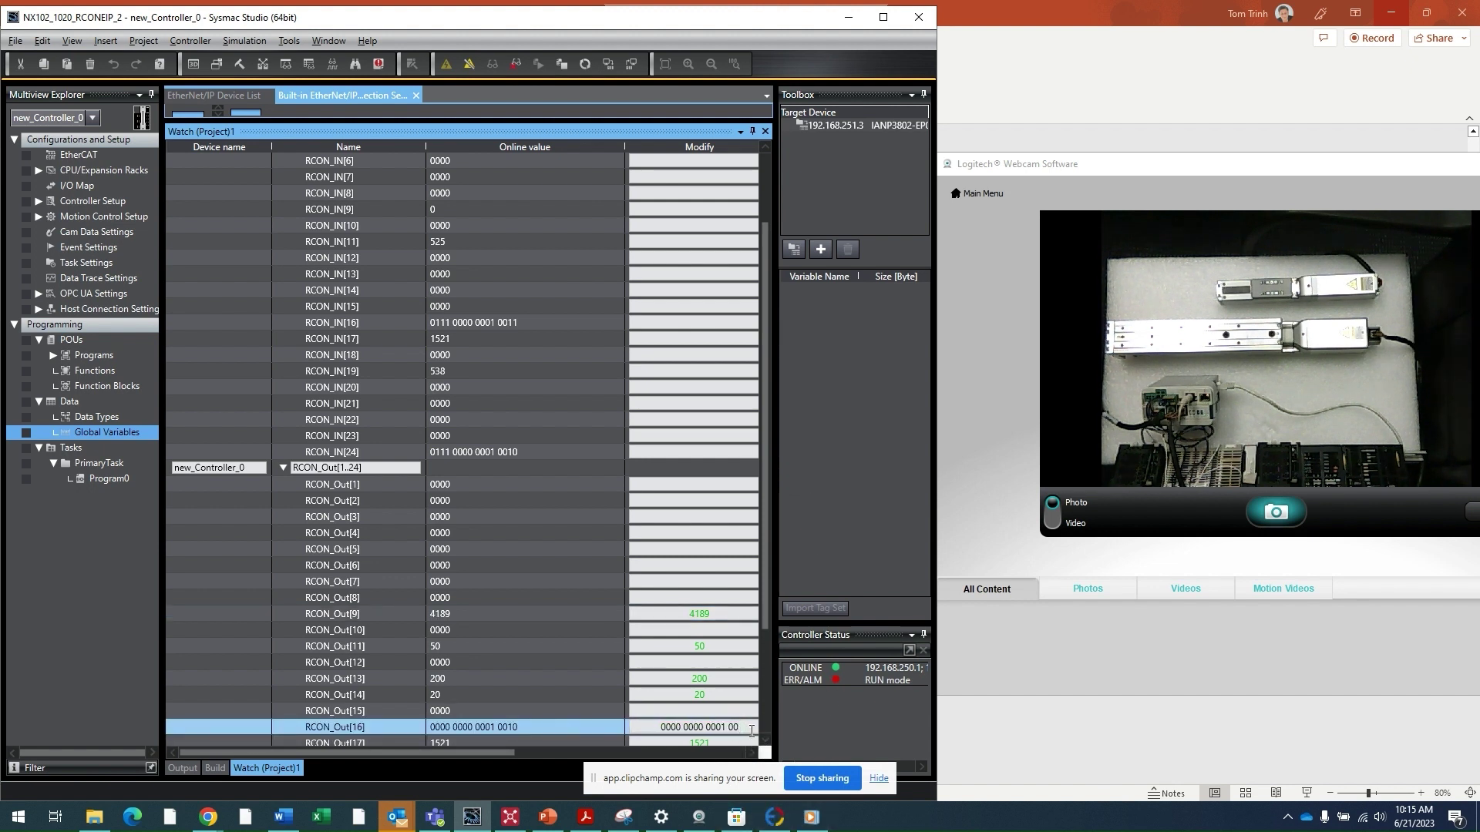
{"action": "type", "text": "000"}
{"action": "key", "text": "Return"}
{"action": "key", "text": "BackSpace"}
{"action": "type", "text": "1"}
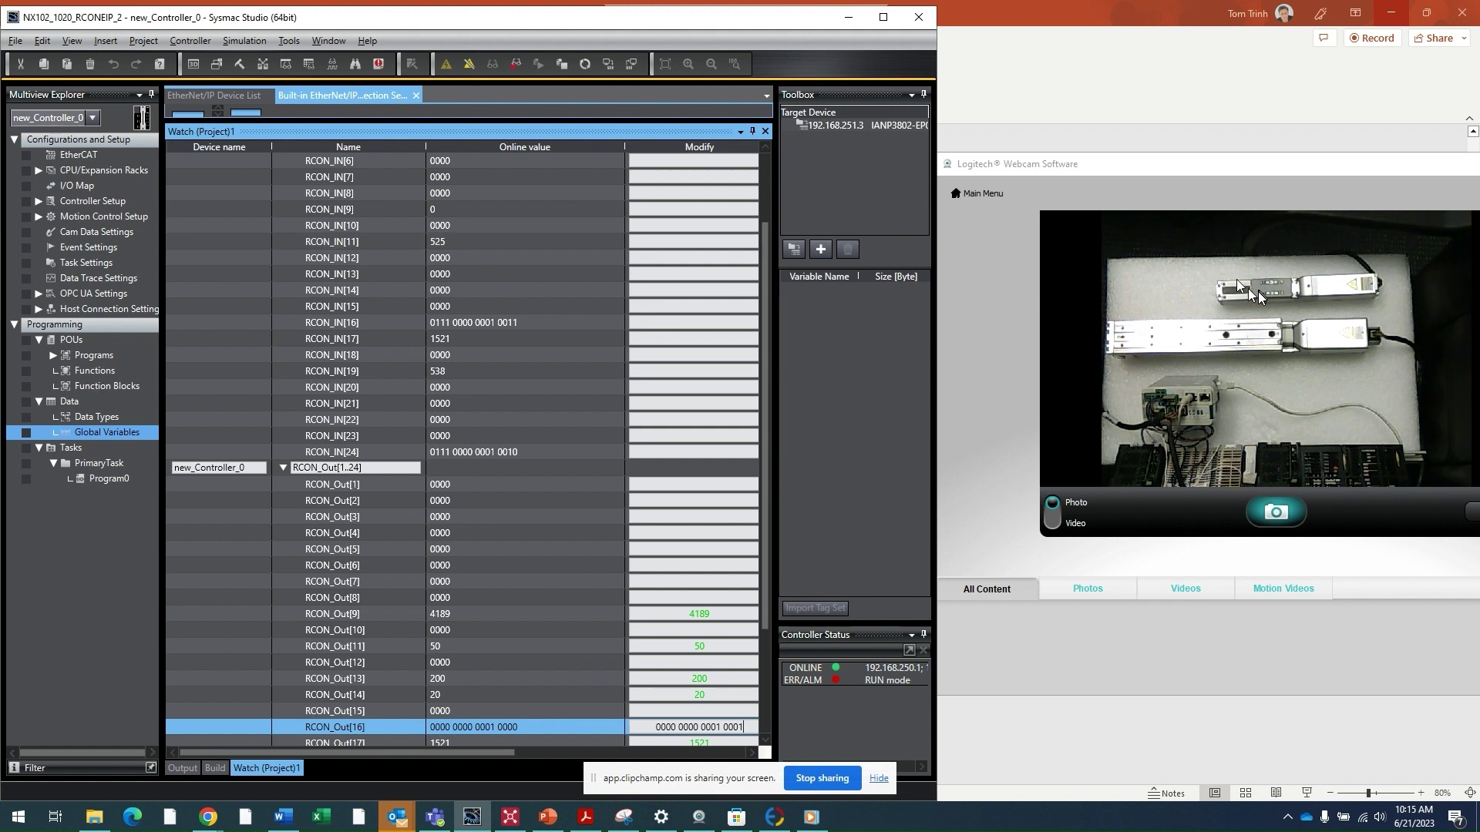
{"action": "key", "text": "Return"}
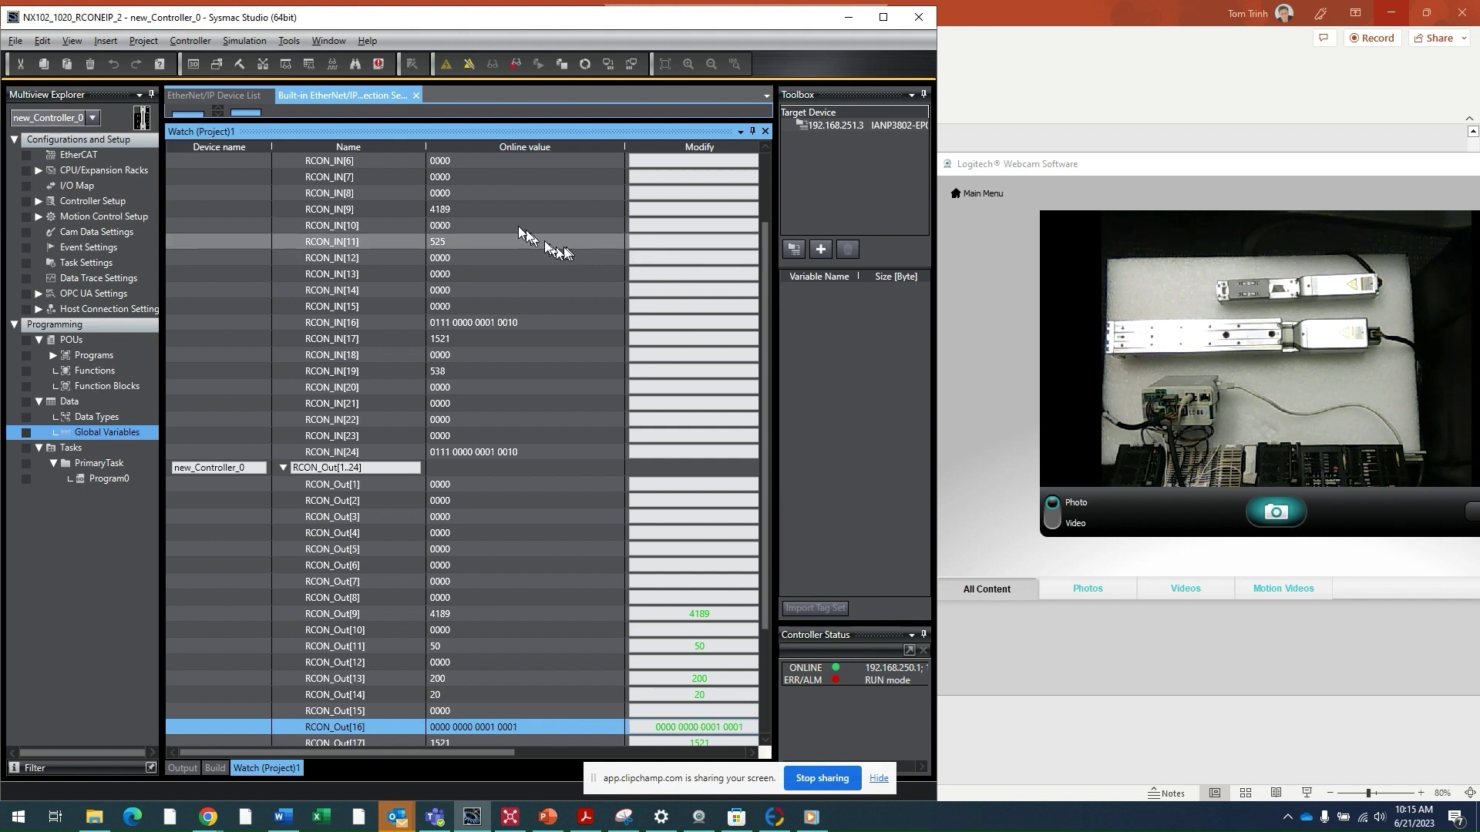